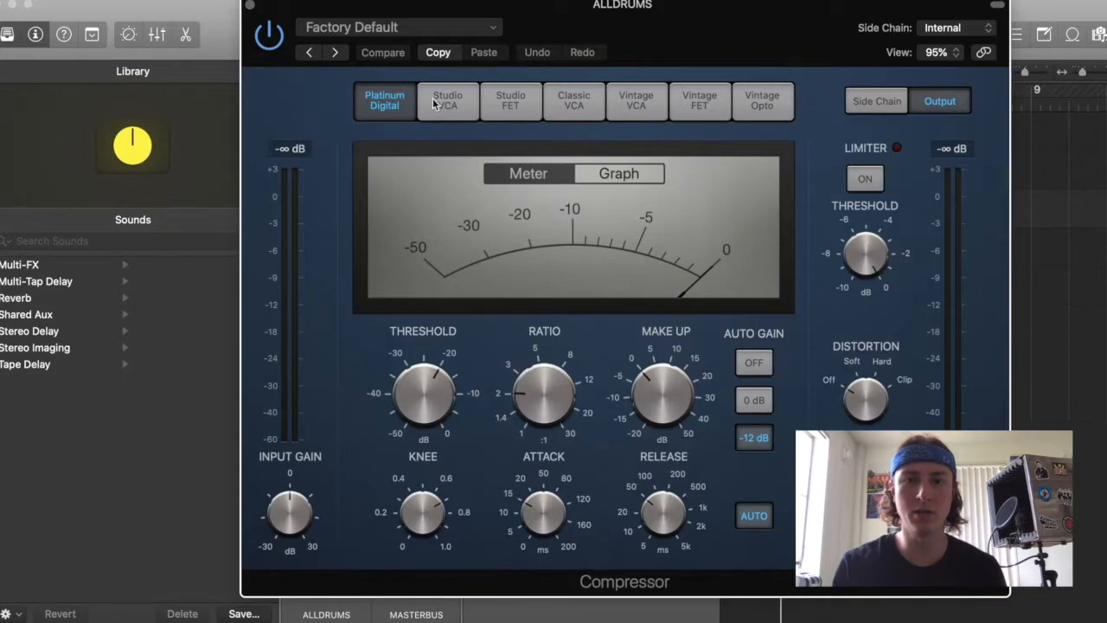
- Preview each of the compressor's circuit types, from Platinum Digital through Studio and Classic models to Vintage Opto
left_click(771, 107)
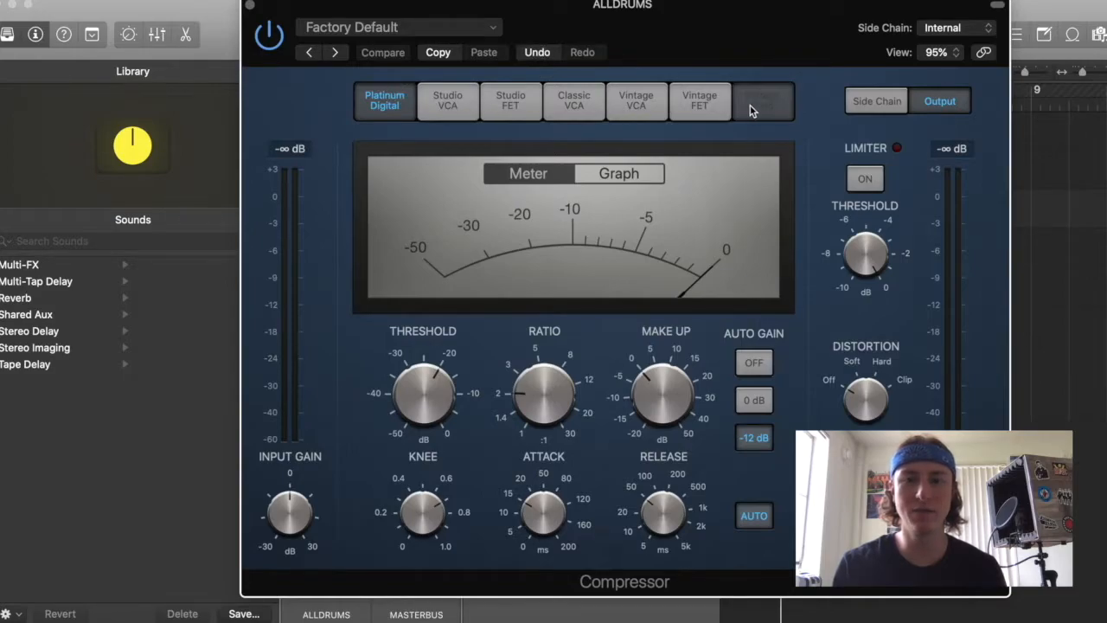
left_click(374, 106)
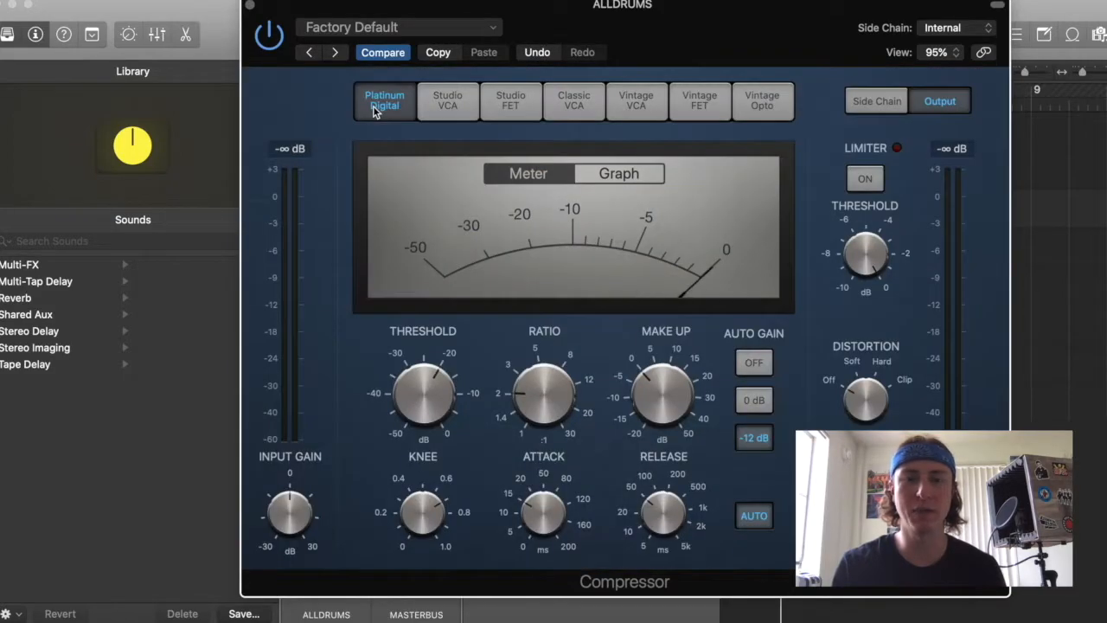
left_click(447, 105)
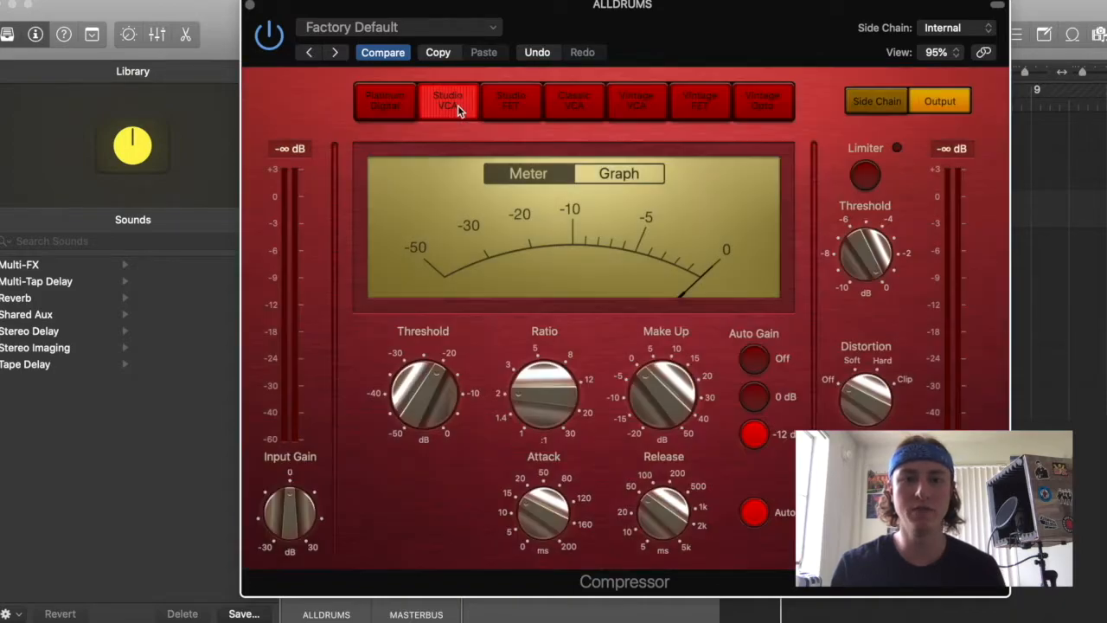
left_click(513, 105)
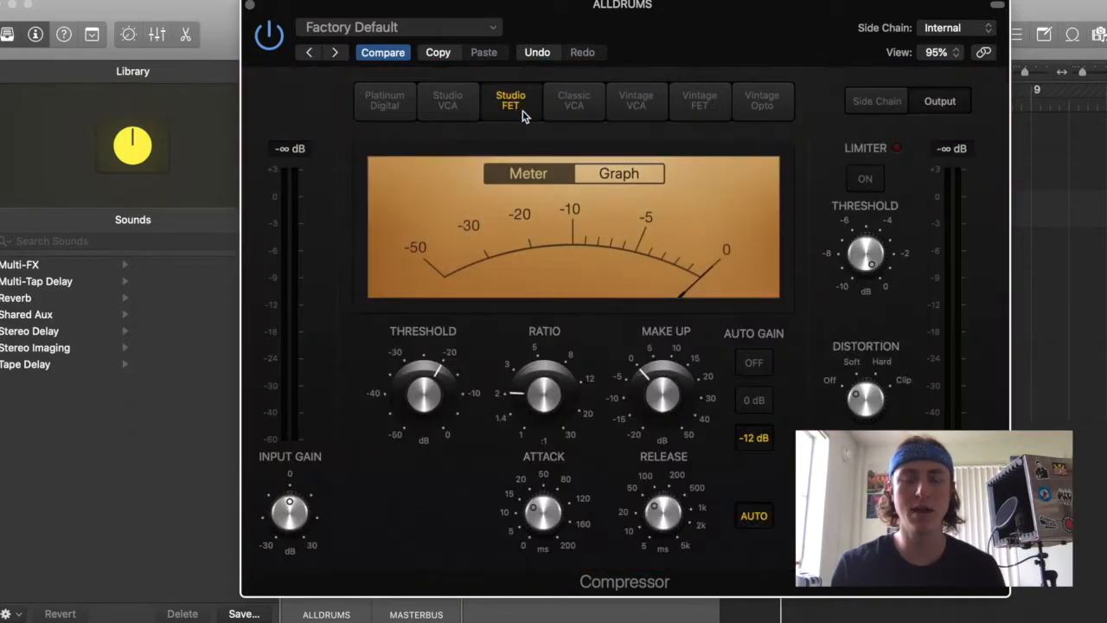
left_click(578, 111)
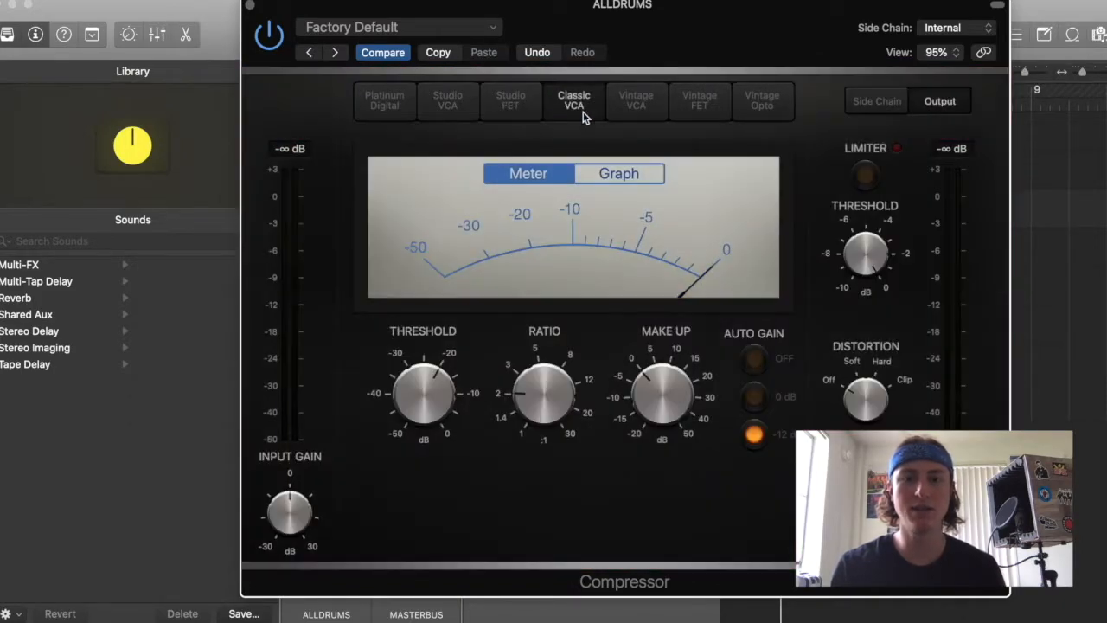
left_click(638, 121)
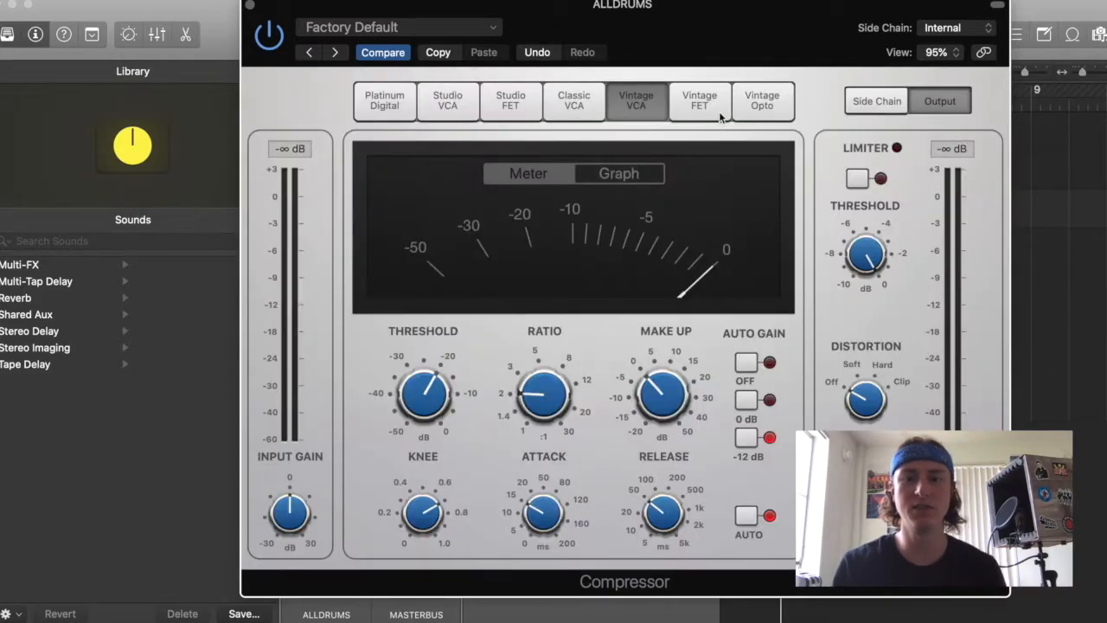
left_click(708, 117)
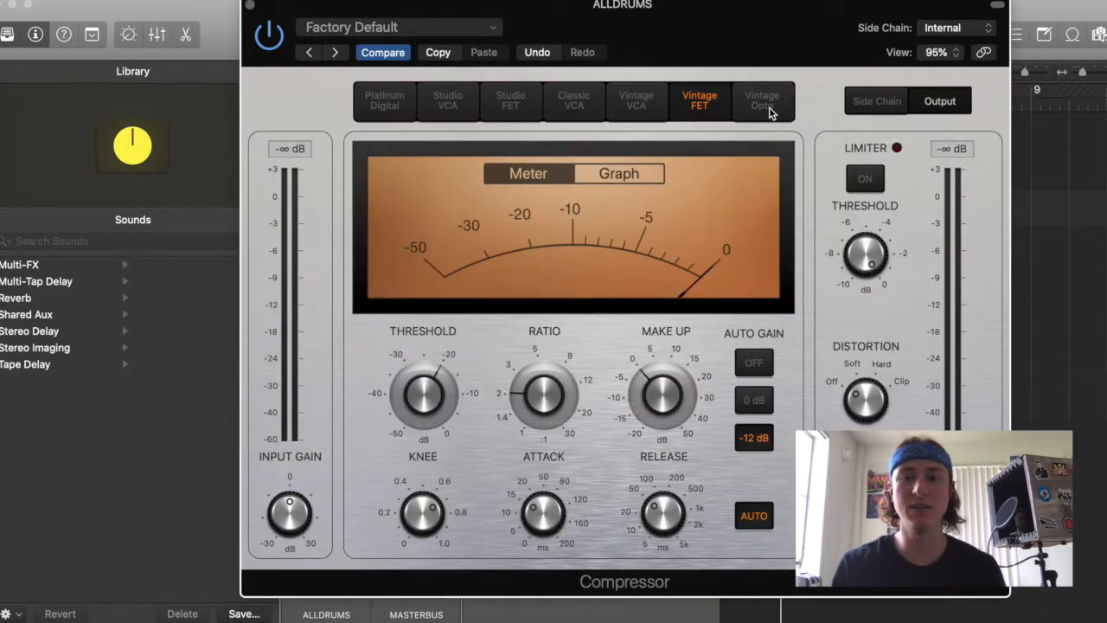
left_click(770, 112)
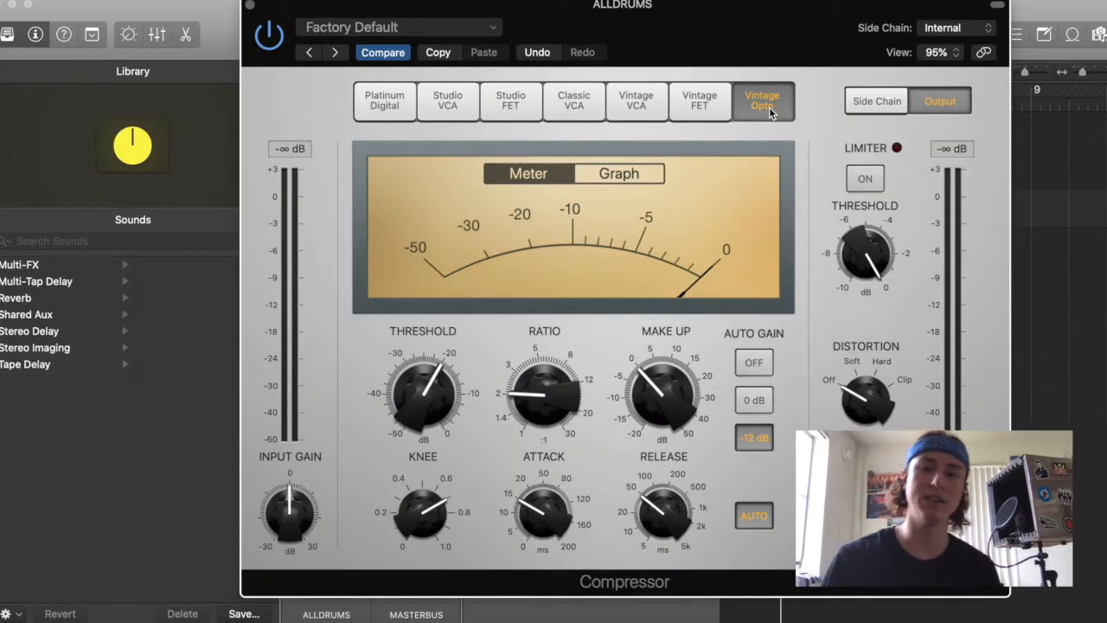
- Select the Platinum Digital circuit type and turn off both Auto Gain and automatic release
left_click(372, 105)
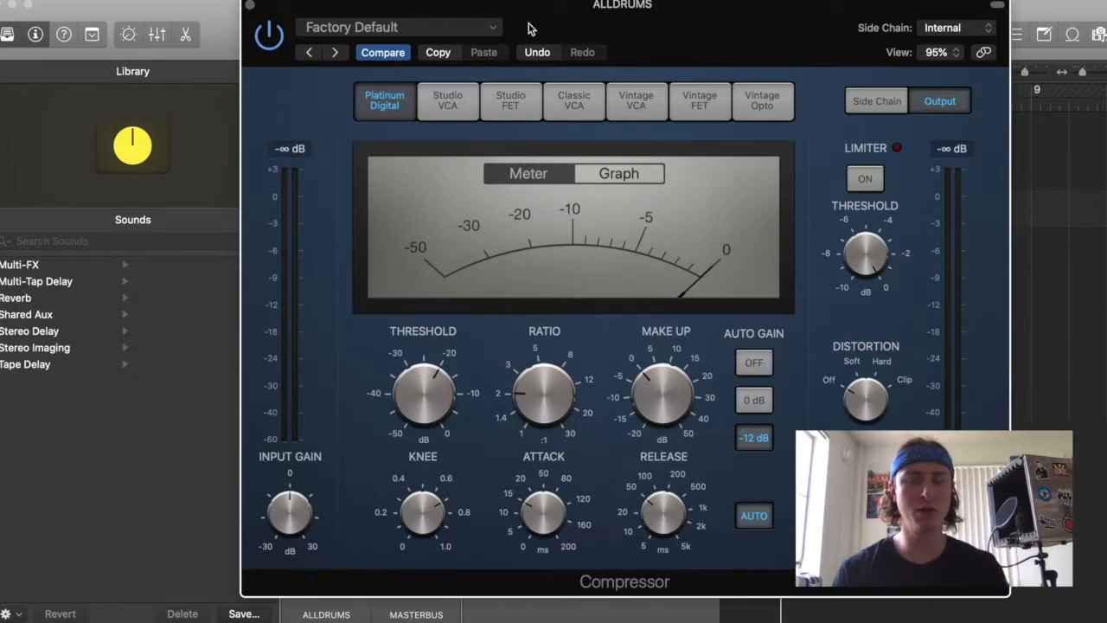
left_click(754, 363)
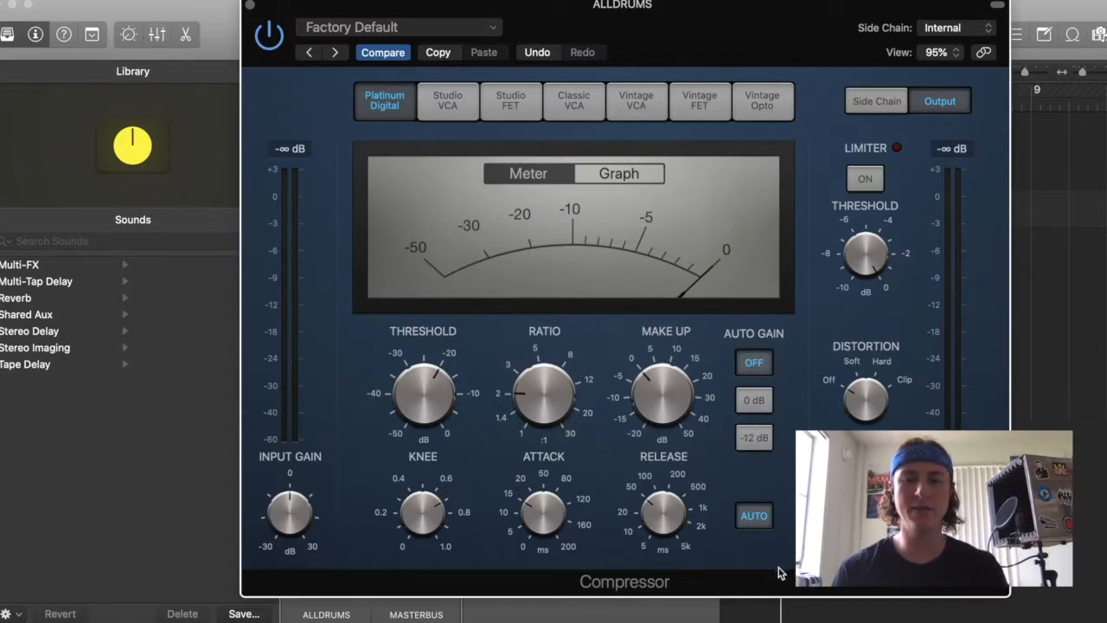
left_click(758, 525)
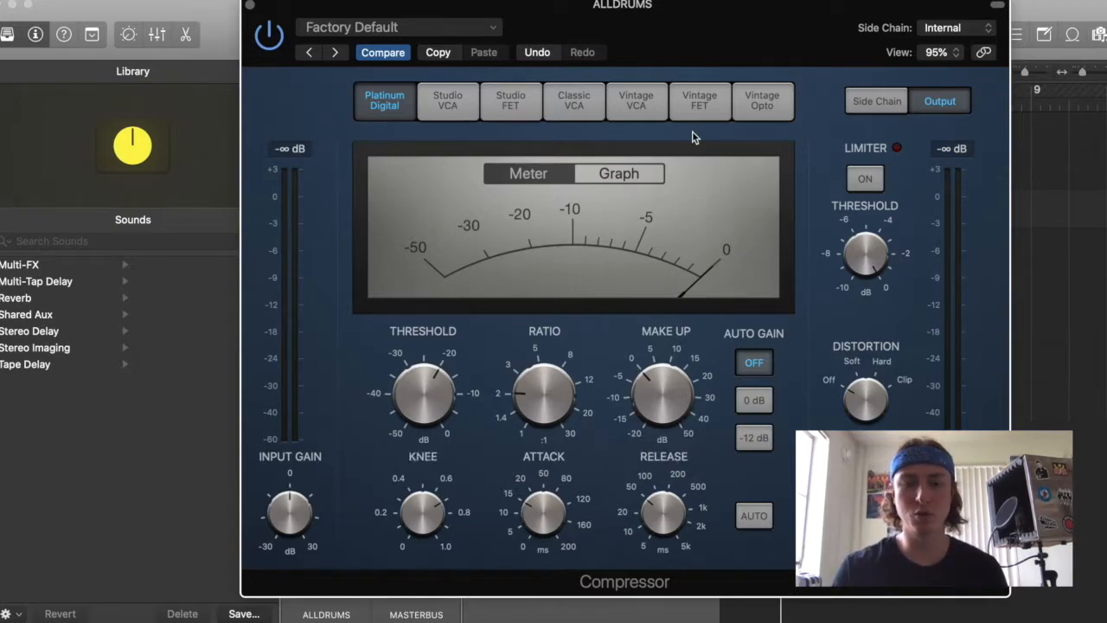
- Solo the ALLDRUMS track and audition the drums with the compressor bypassed, re-enabling the compressor after playback stops
left_click_drag(643, 41, 980, 41)
left_click(562, 216)
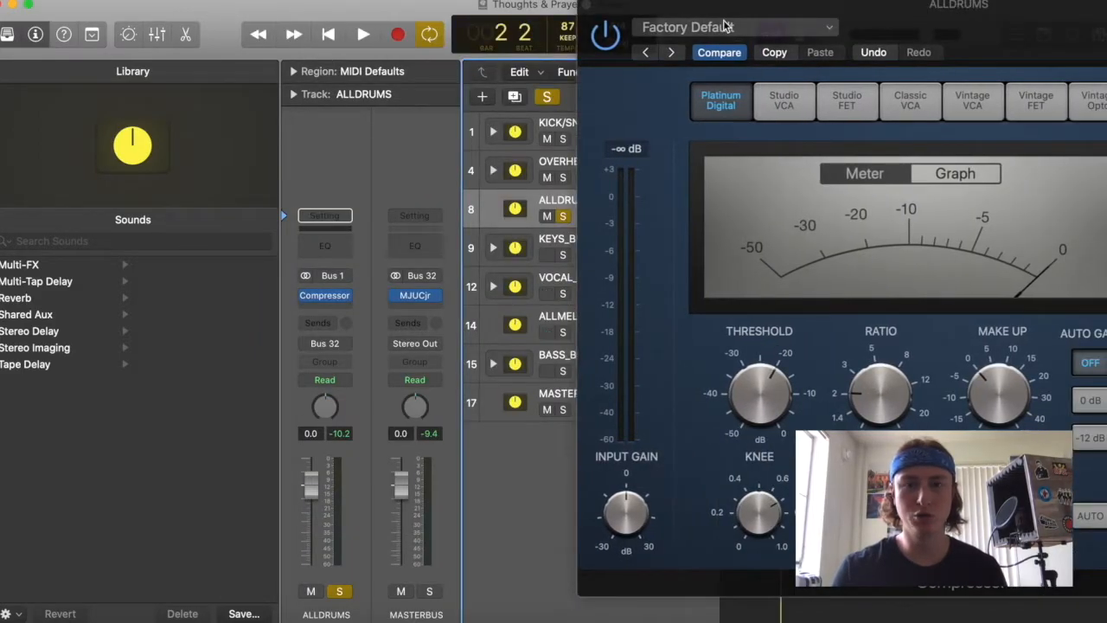
left_click_drag(613, 16, 818, 13)
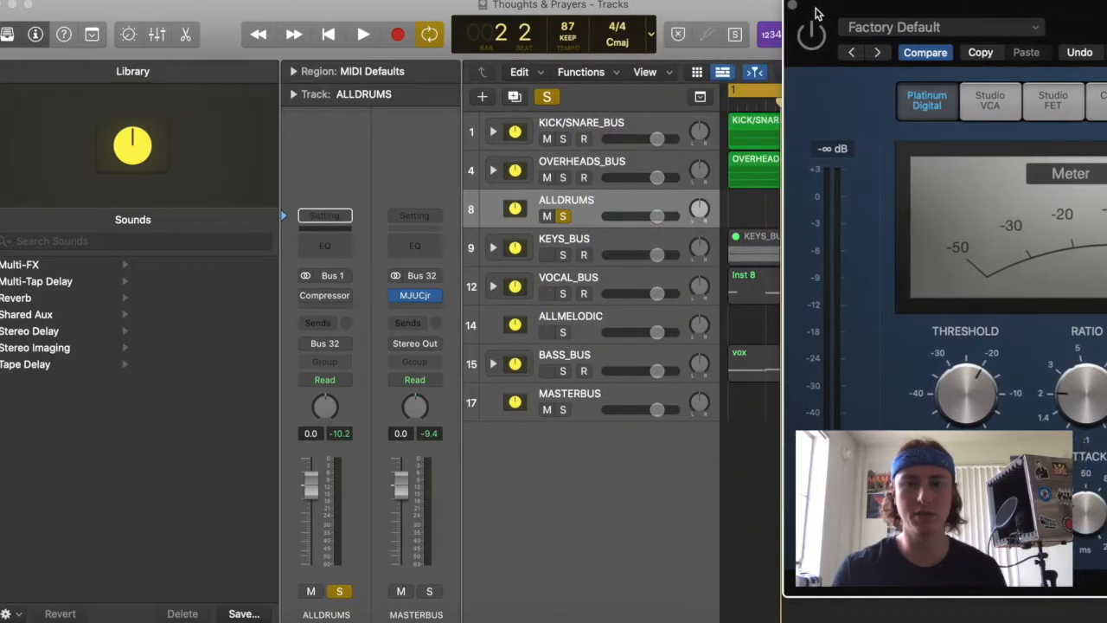
key("space")
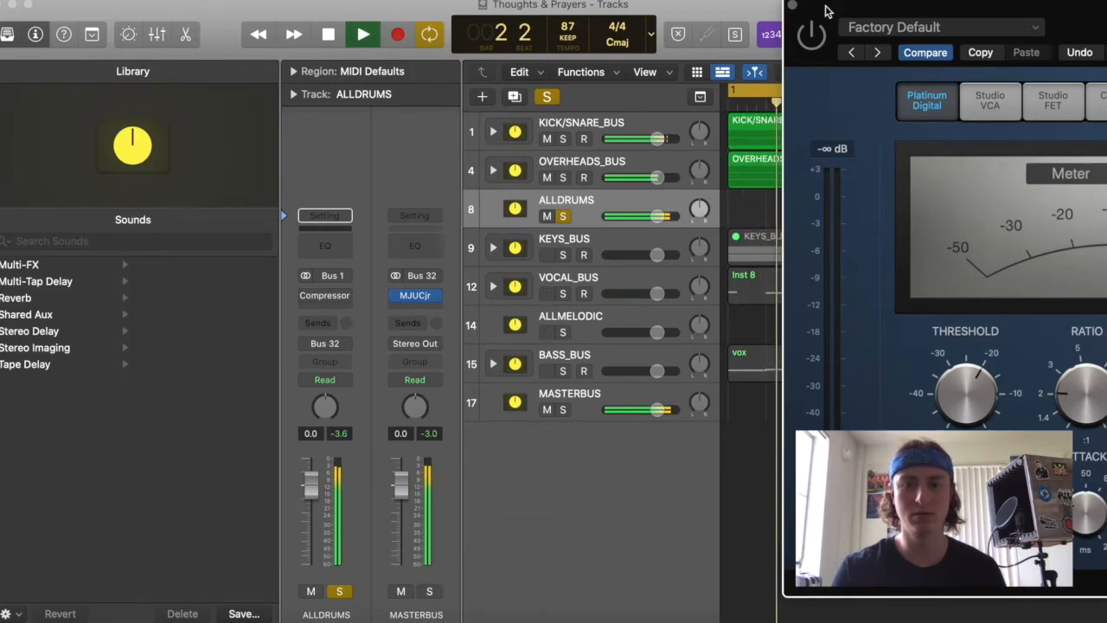
key("space")
left_click_drag(862, 13, 382, 13)
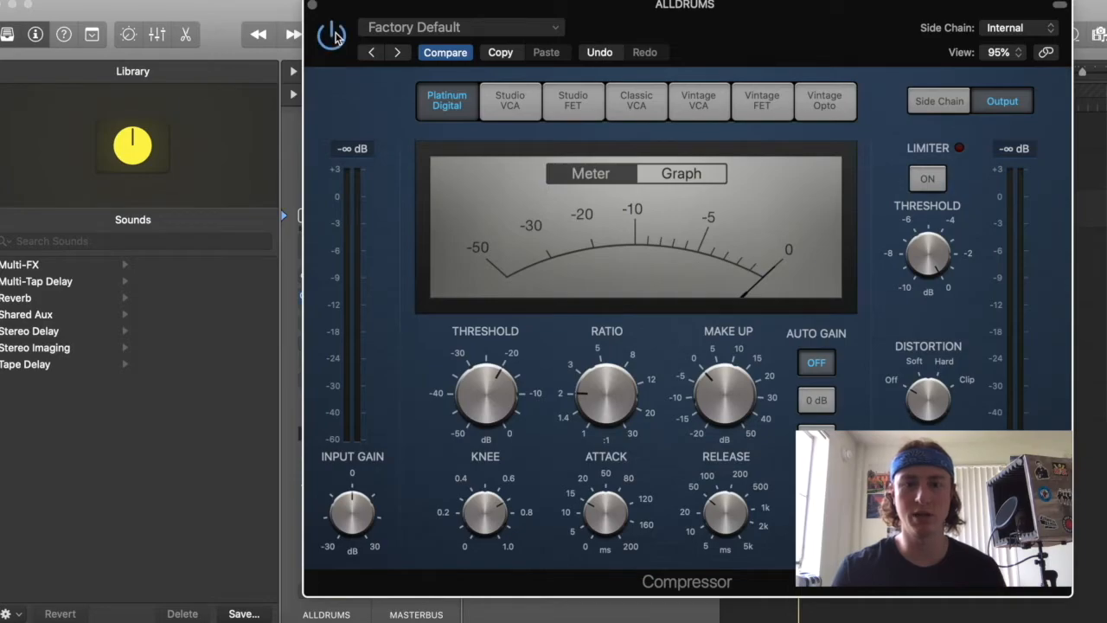
- Play the drums through Platinum Digital, show the gain reduction as a graph, and set the knee to 0.6
key("space")
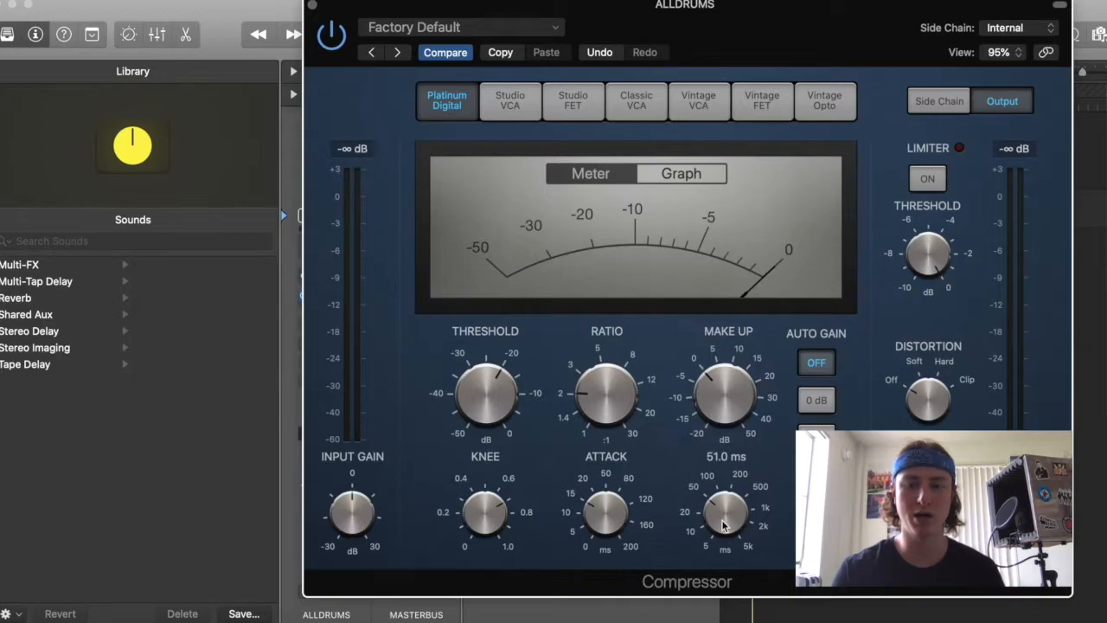
left_click(674, 174)
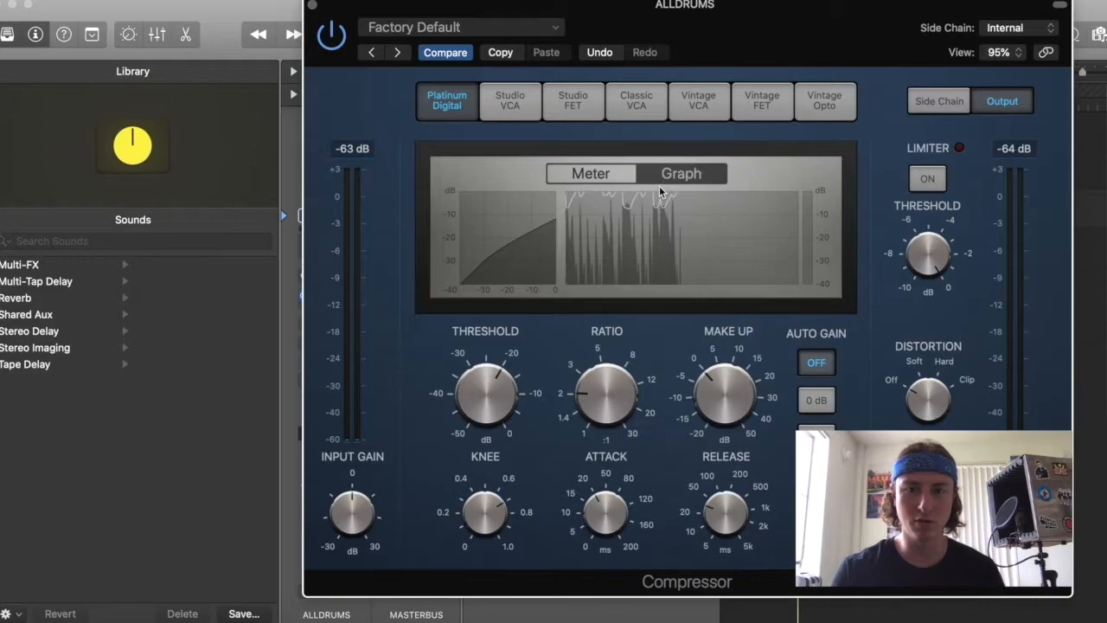
left_click_drag(473, 514, 457, 603)
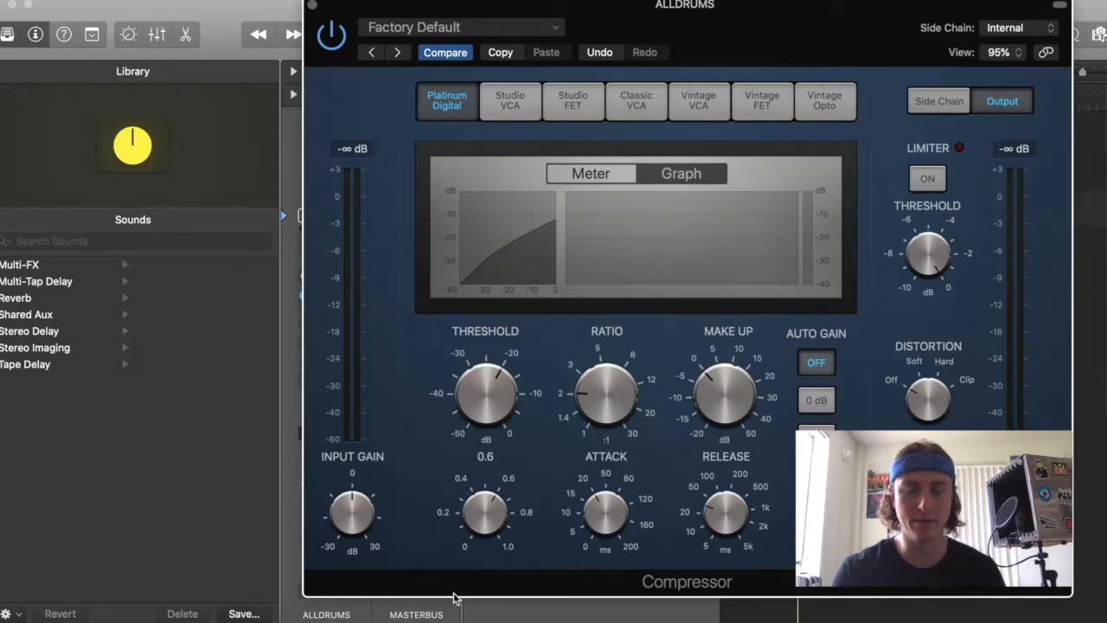
mouse_move(471, 520)
left_mouse_down()
mouse_move(474, 495)
mouse_move(471, 551)
mouse_move(468, 542)
left_mouse_up()
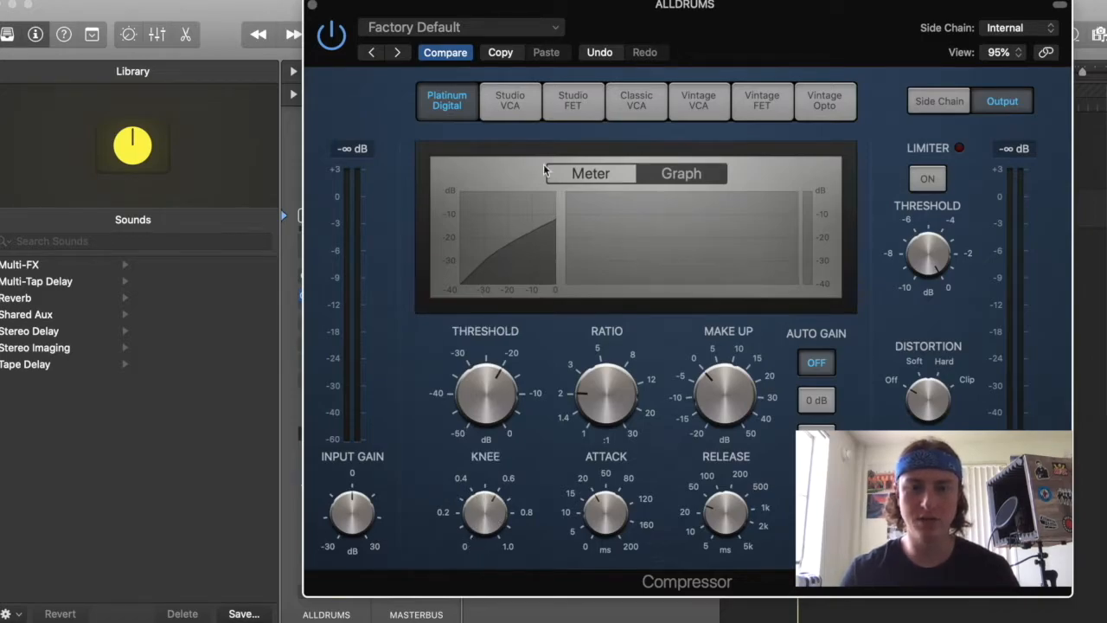
- Switch the compressor to the Studio VCA circuit type and audition the drums through it
left_click(520, 110)
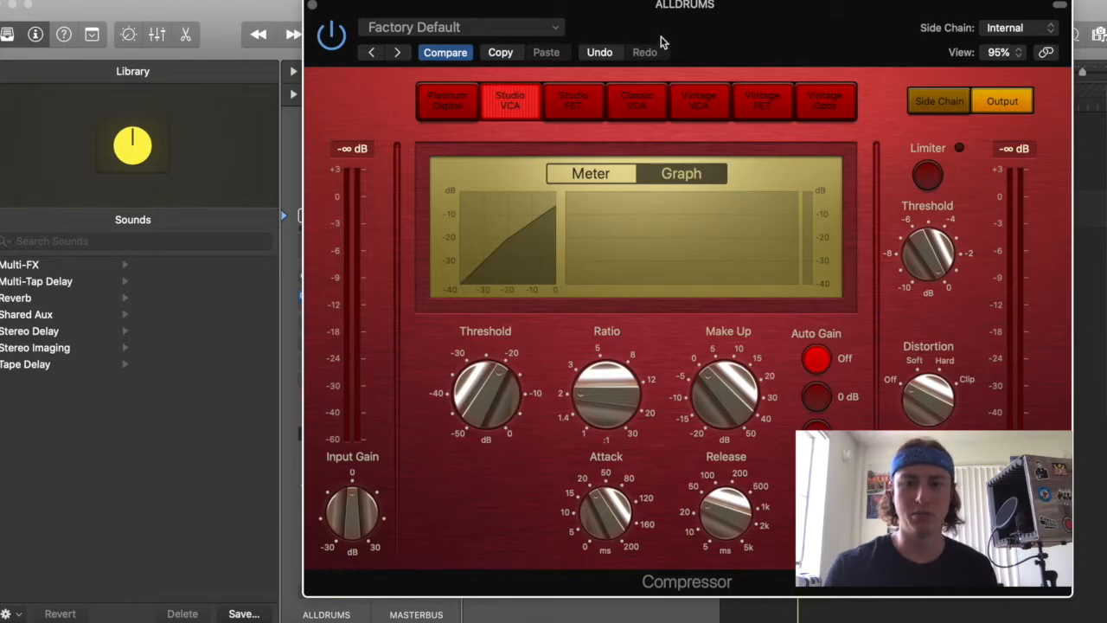
key("space")
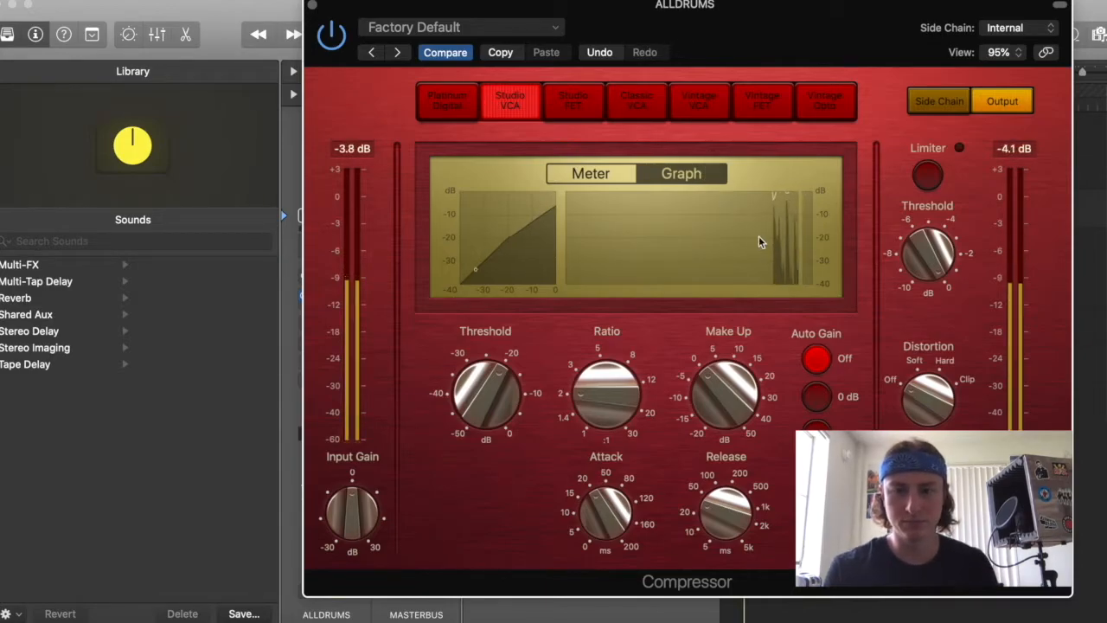
mouse_move(593, 509)
left_mouse_down()
mouse_move(593, 530)
mouse_move(593, 505)
left_mouse_up()
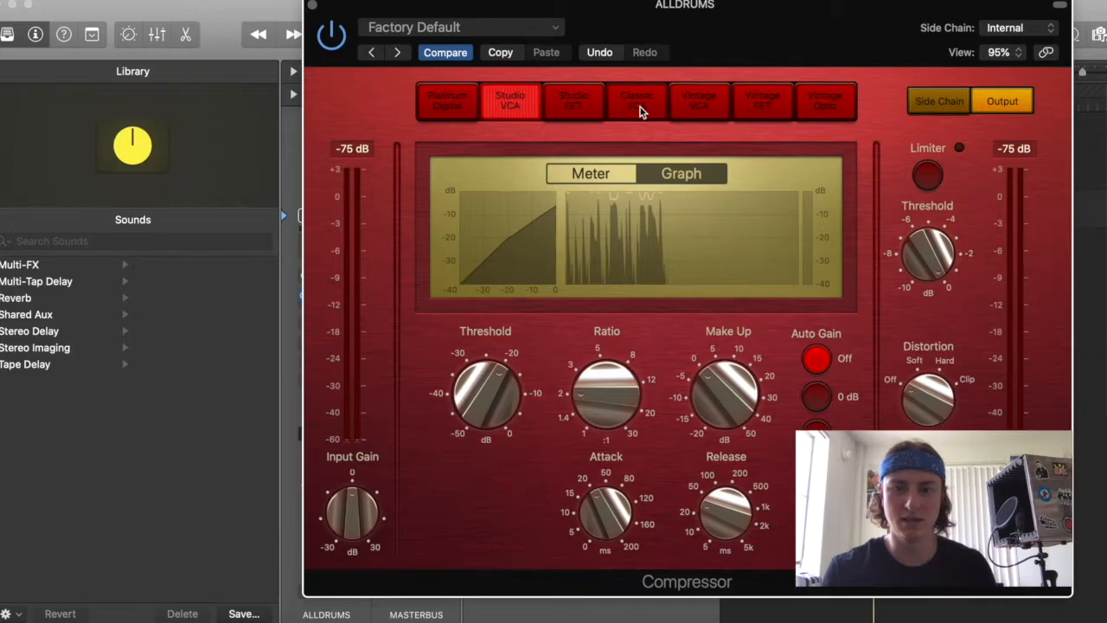
left_click(641, 107)
left_click(503, 106)
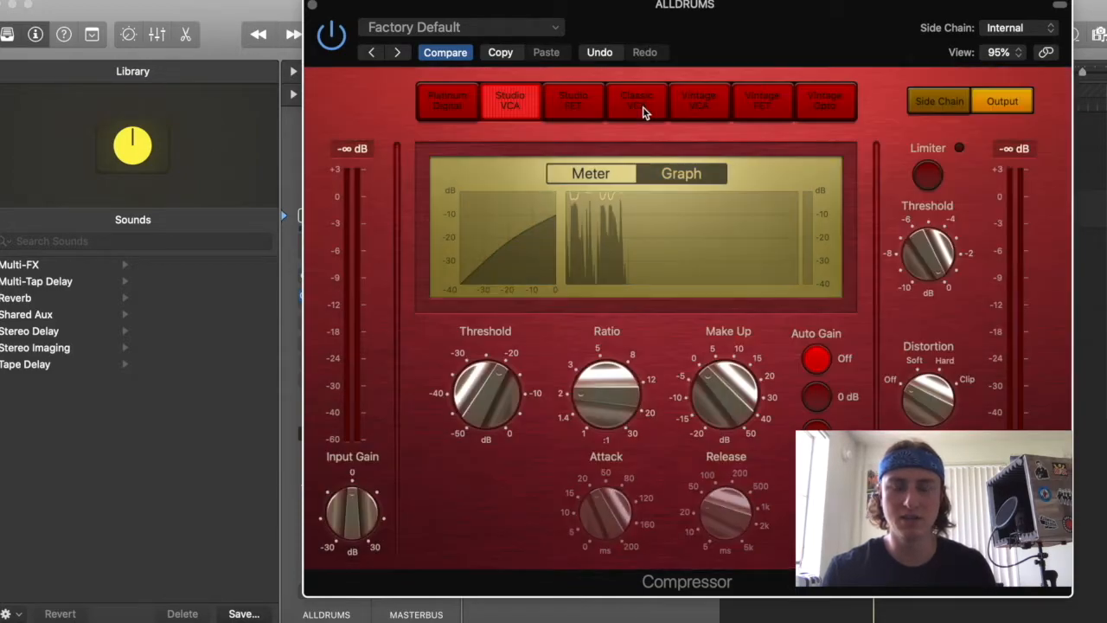
- Switch to the Classic VCA circuit type and set the make-up gain to 0.5 dB while auditioning the drums
left_click(642, 106)
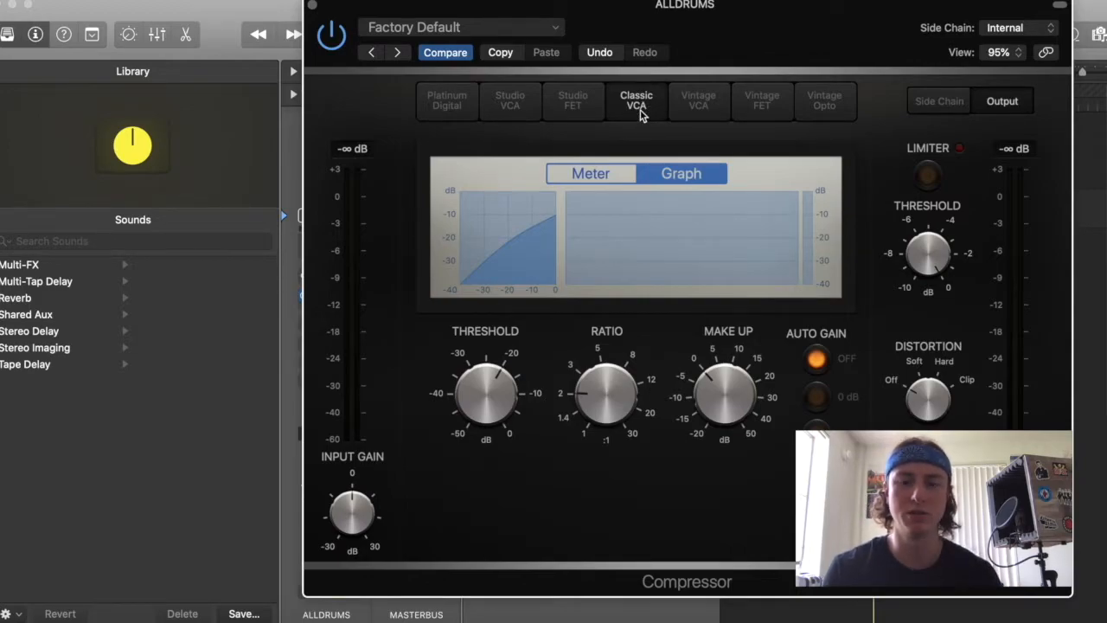
key("space")
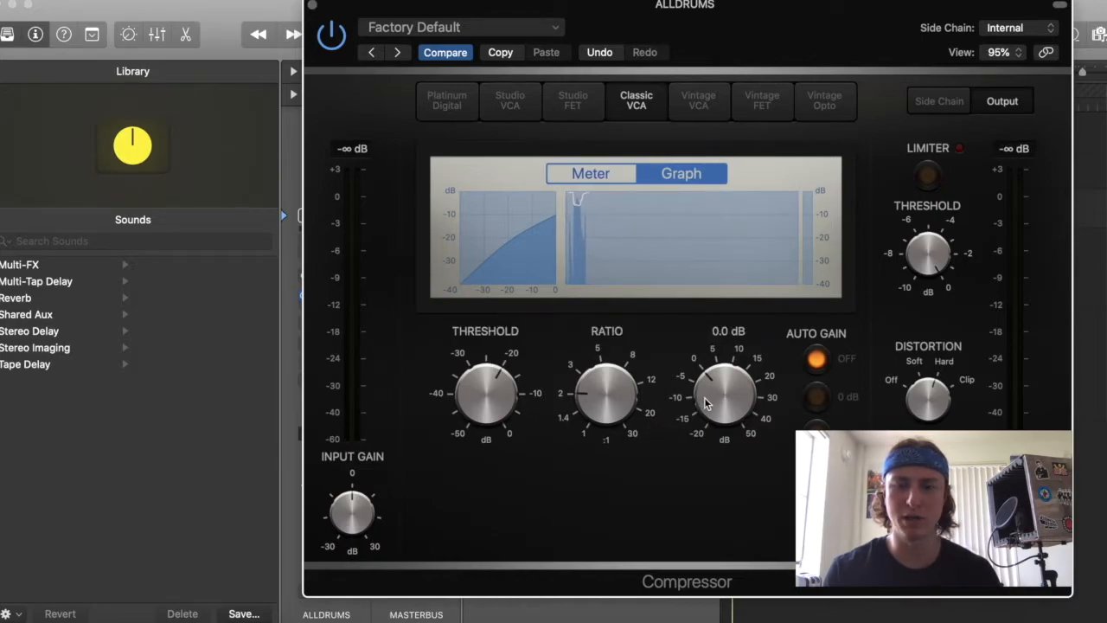
left_click_drag(709, 401, 710, 396)
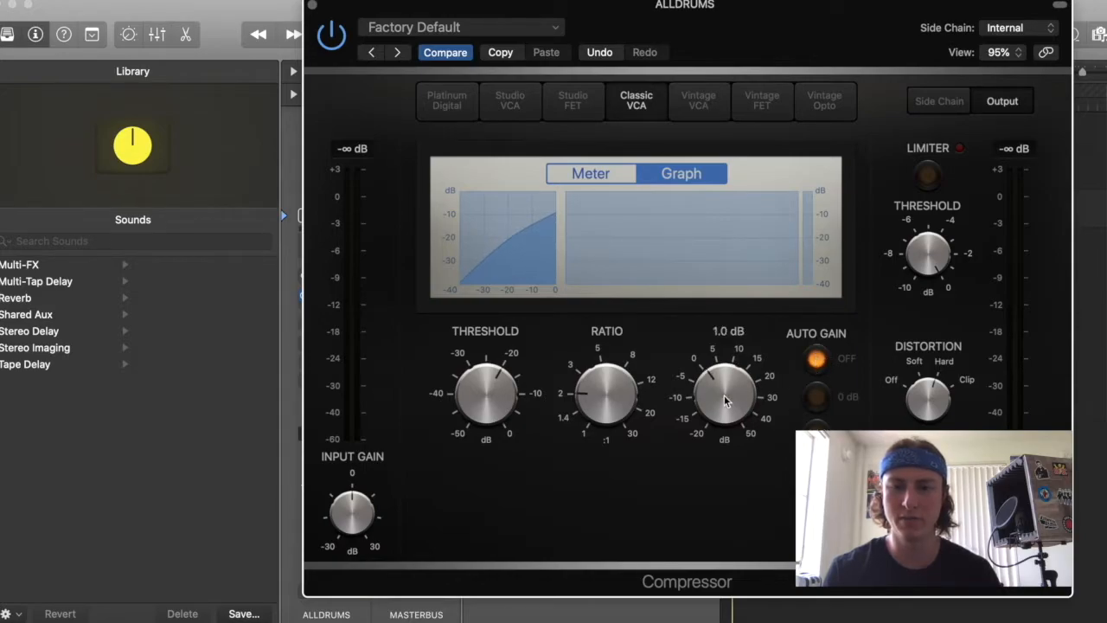
left_click_drag(706, 394, 707, 395)
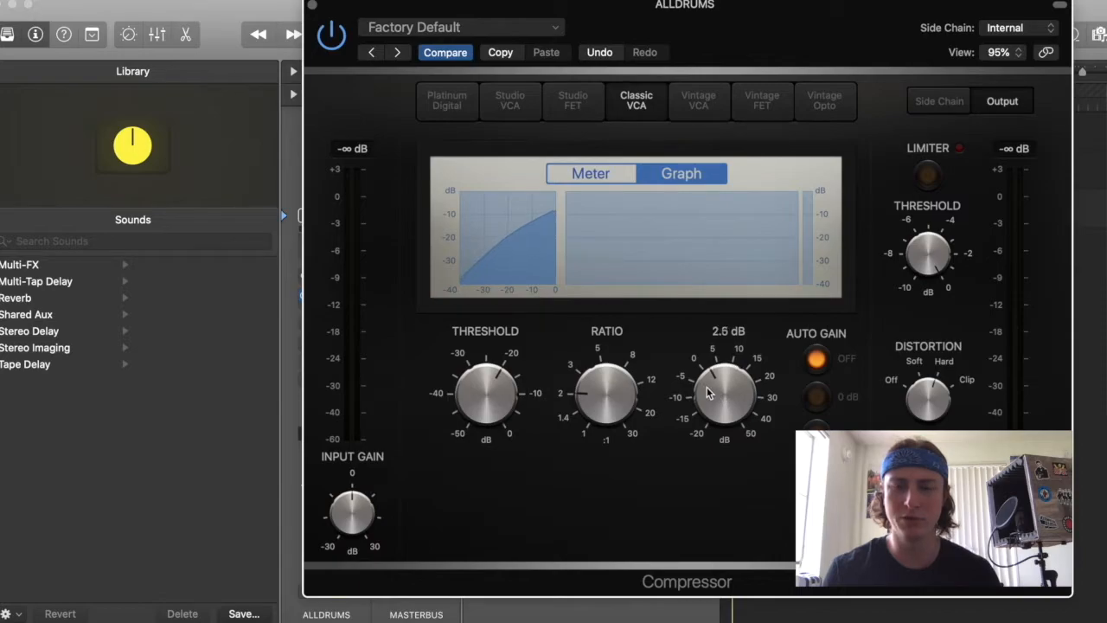
mouse_move(706, 388)
left_mouse_down()
mouse_move(714, 378)
mouse_move(703, 400)
left_mouse_up()
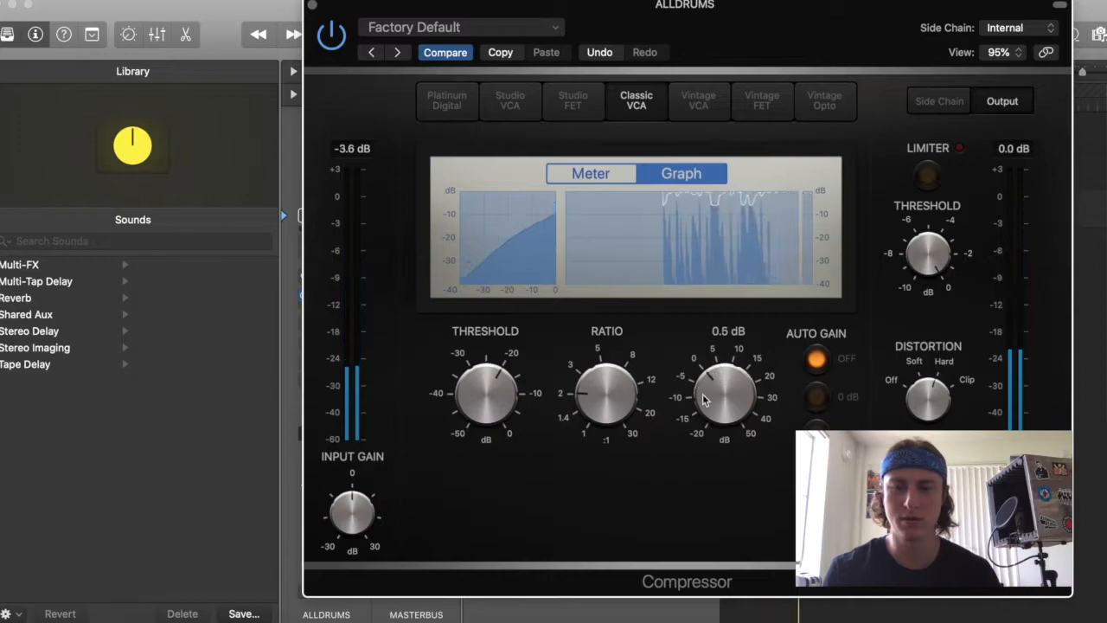
left_click_drag(703, 400, 703, 400)
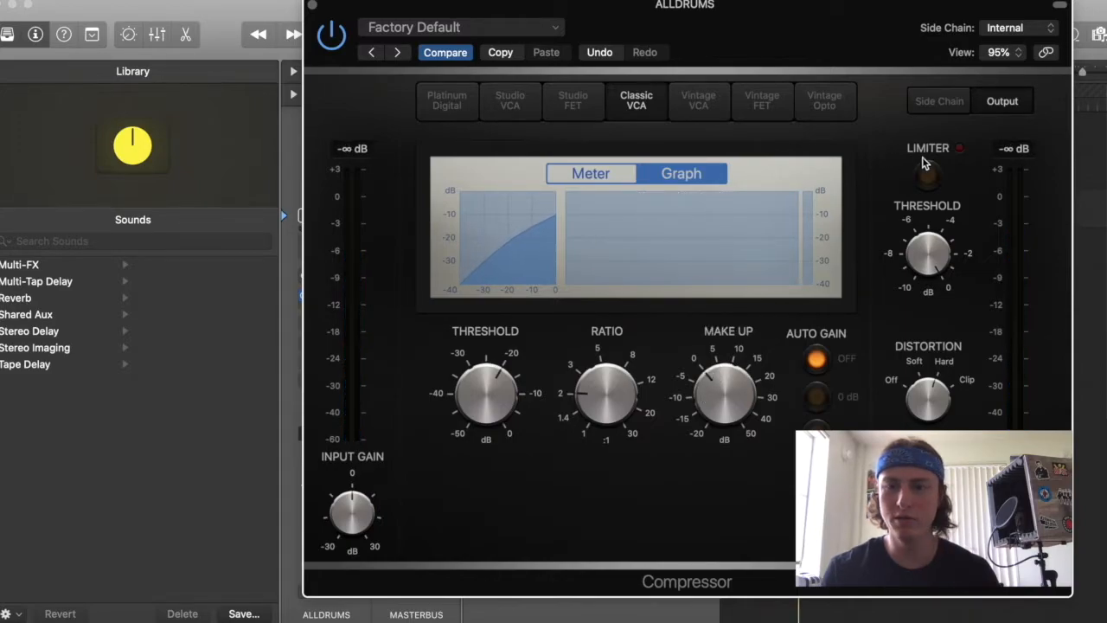
- Turn on the compressor's limiter and set its threshold to about -5 dB while listening to the drums
left_click_drag(927, 251, 910, 334)
key("space")
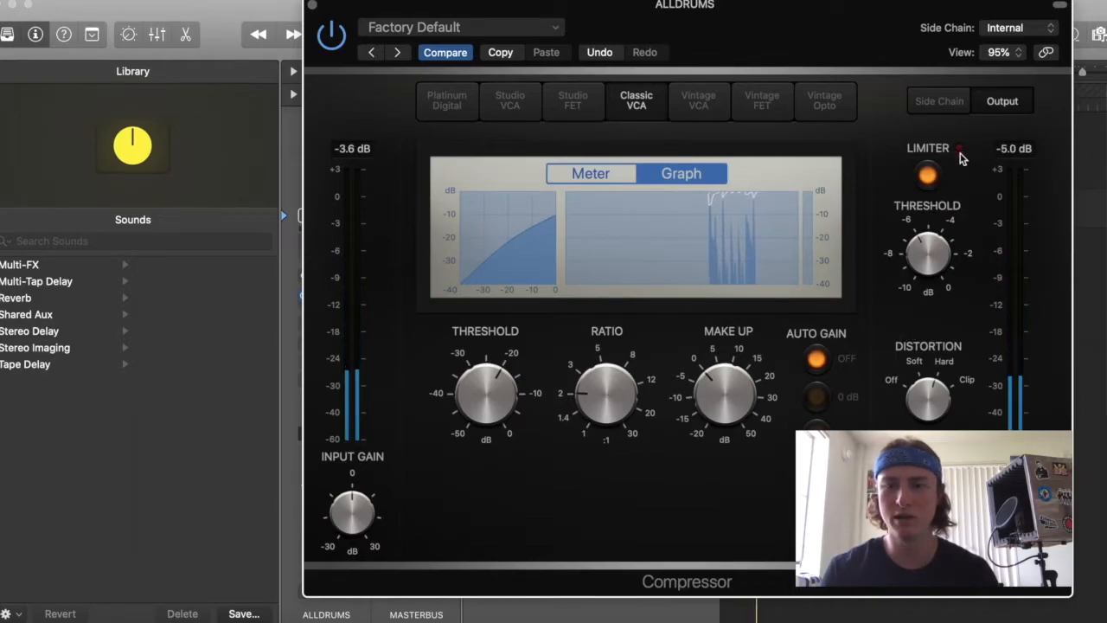
mouse_move(923, 230)
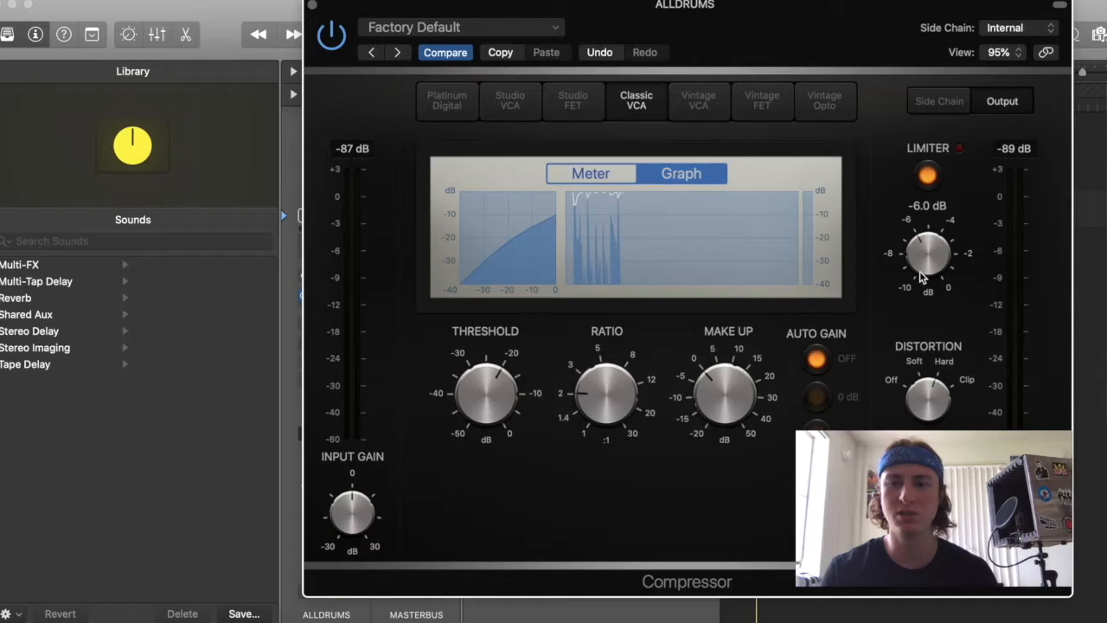
left_click_drag(920, 277, 917, 254)
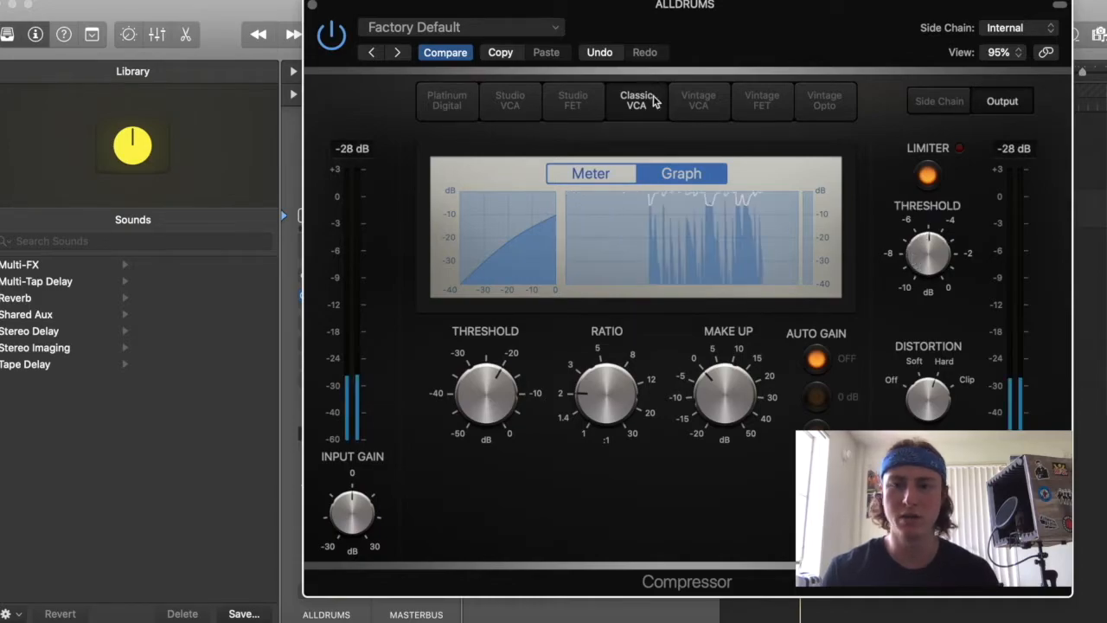
- Switch the compressor to the Vintage VCA circuit type
left_click(708, 110)
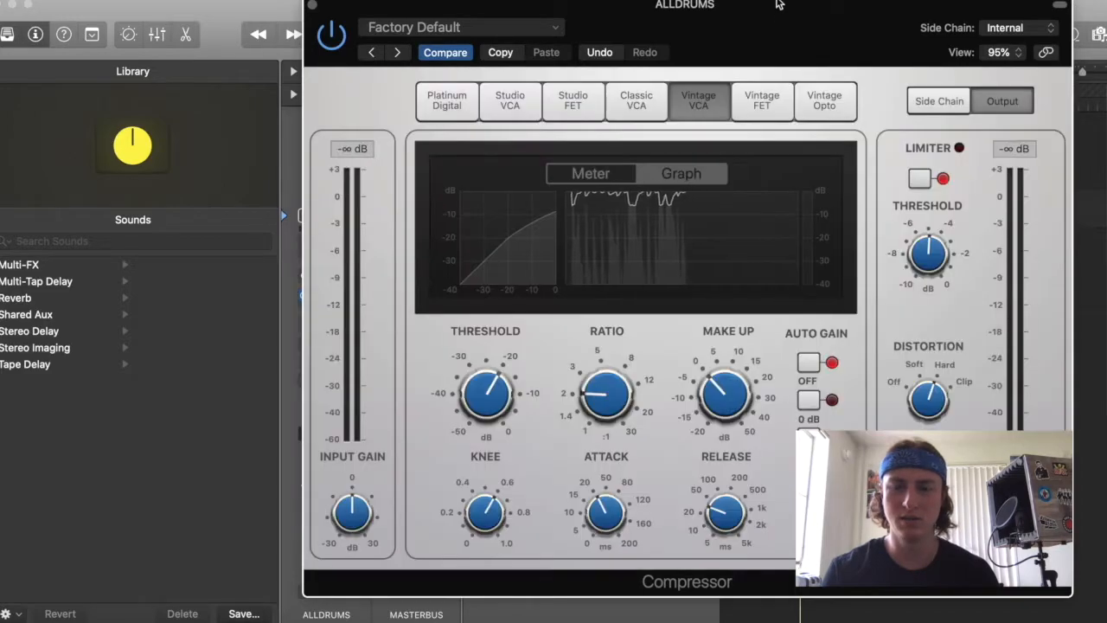
mouse_move(515, 511)
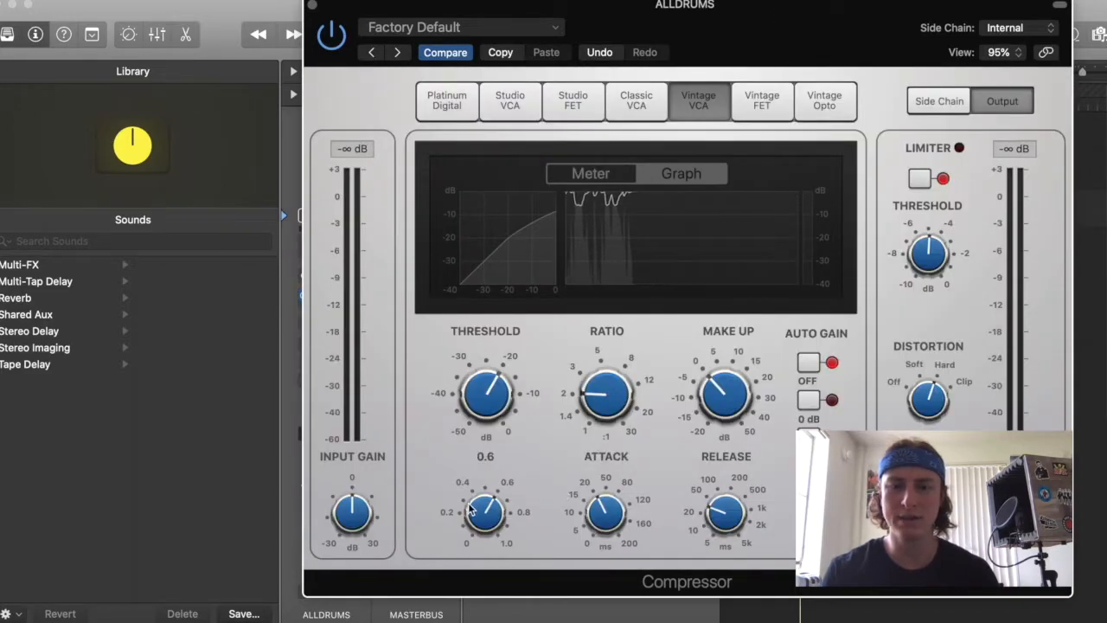
mouse_move(717, 514)
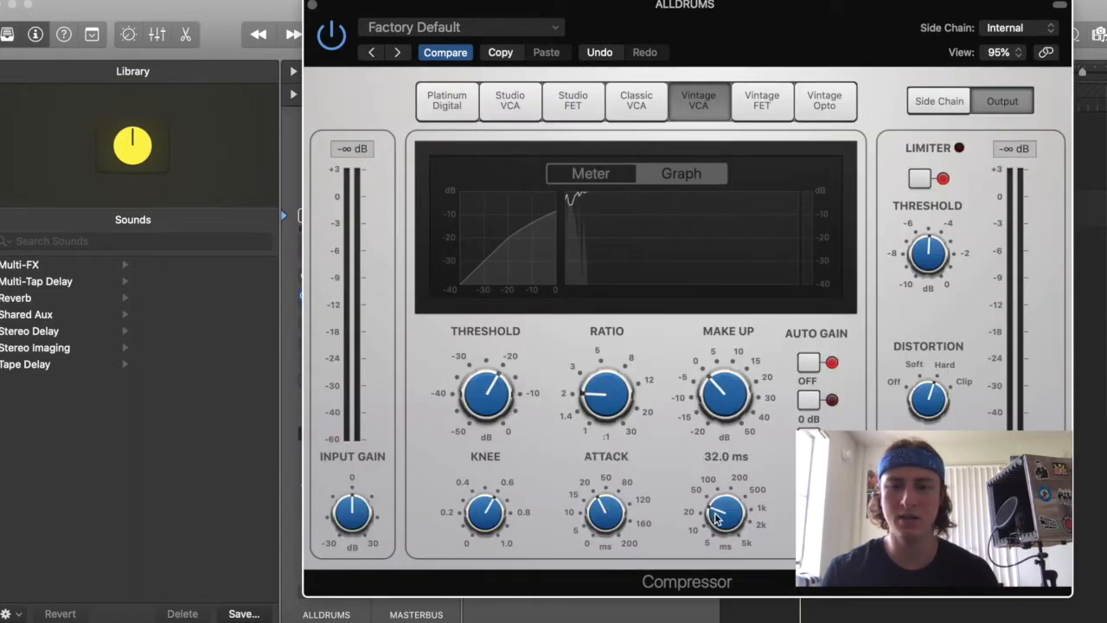
- Audition the drums through Vintage VCA, return the compressor to the Classic VCA circuit type and close it
key("space")
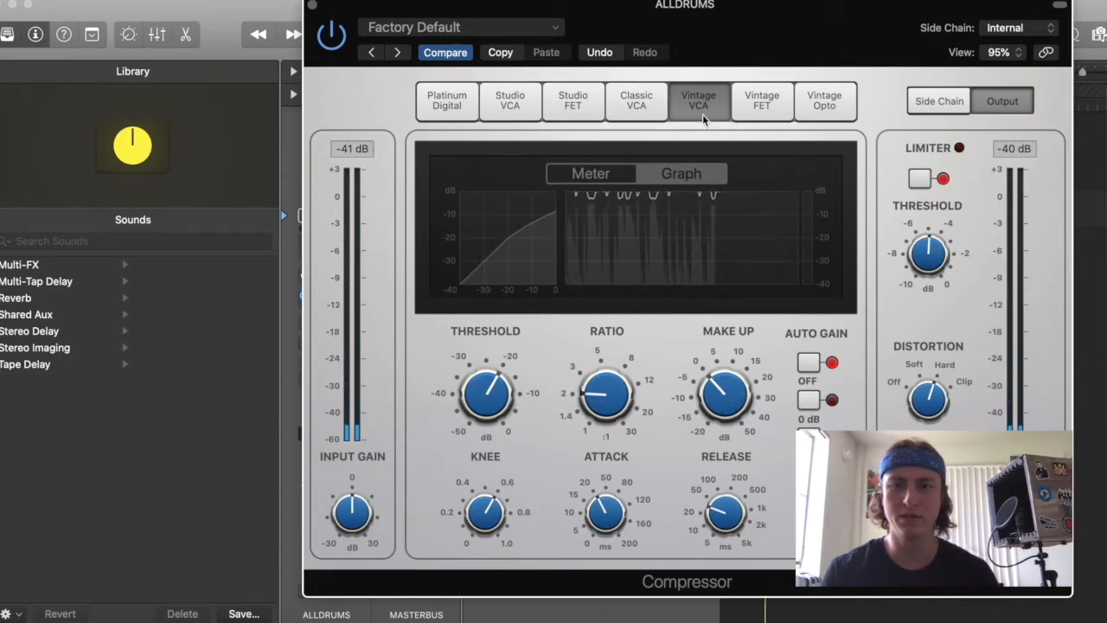
left_click(634, 101)
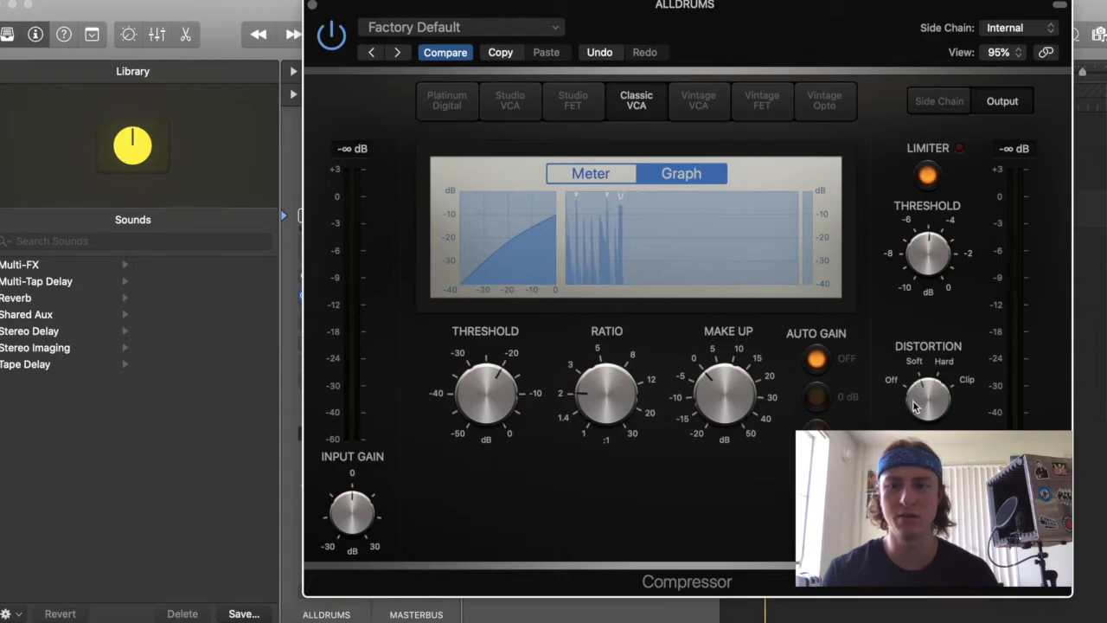
key("super+w")
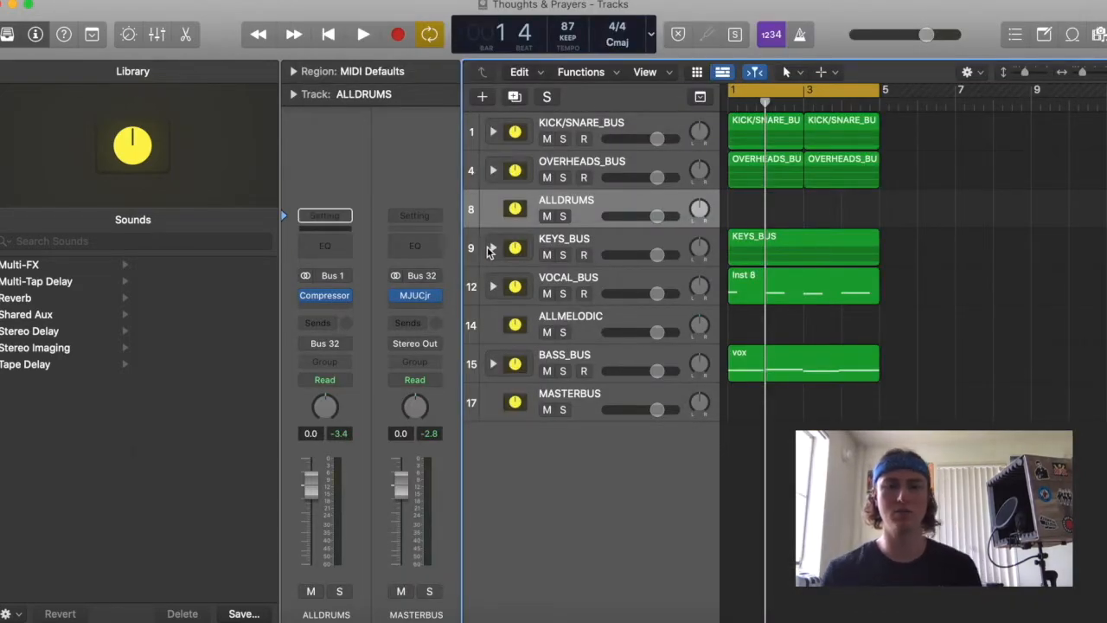
- Solo KEYS_BUS, add a Compressor to it and switch the circuit type to Studio FET
left_click(488, 250)
left_click(562, 255)
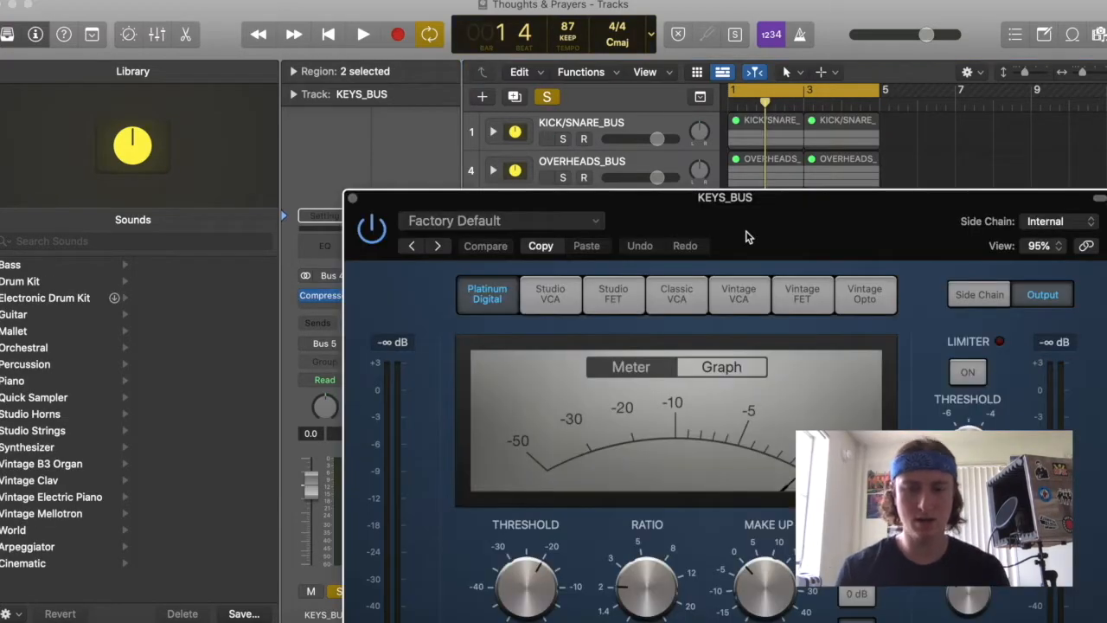
left_click_drag(667, 226, 645, 57)
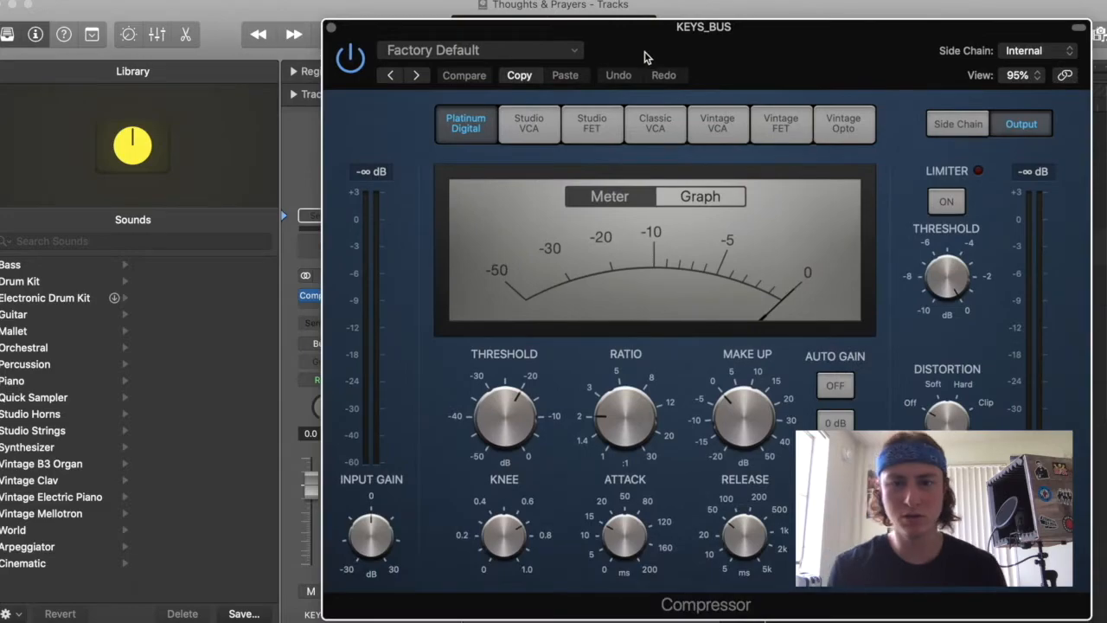
left_click(592, 132)
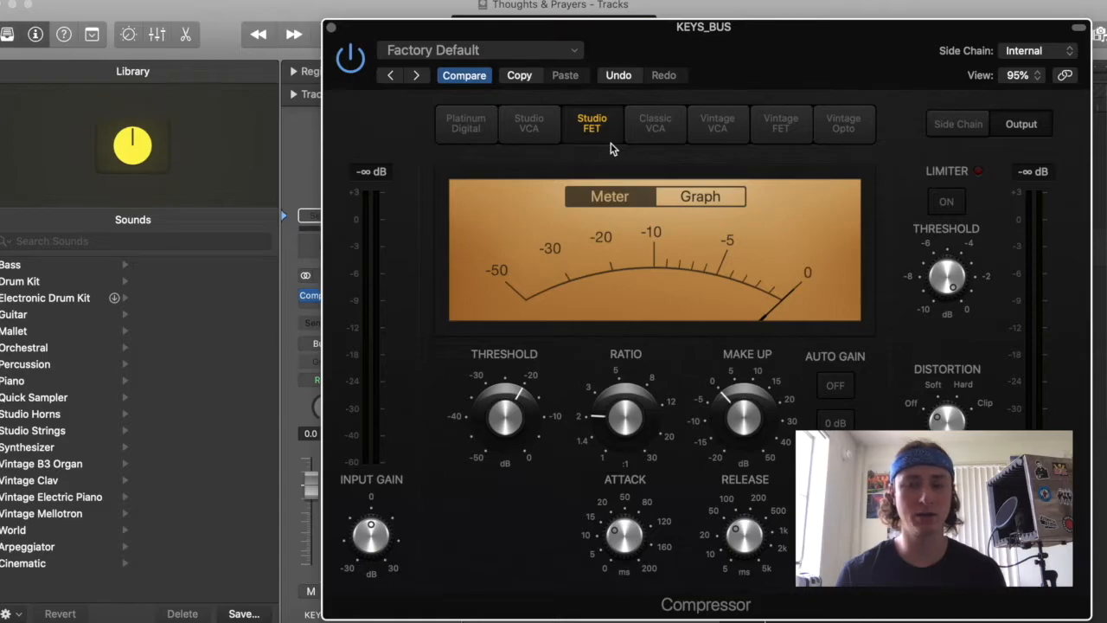
- Close the KEYS_BUS compressor and audition the soloed keys with it bypassed
left_click(325, 19)
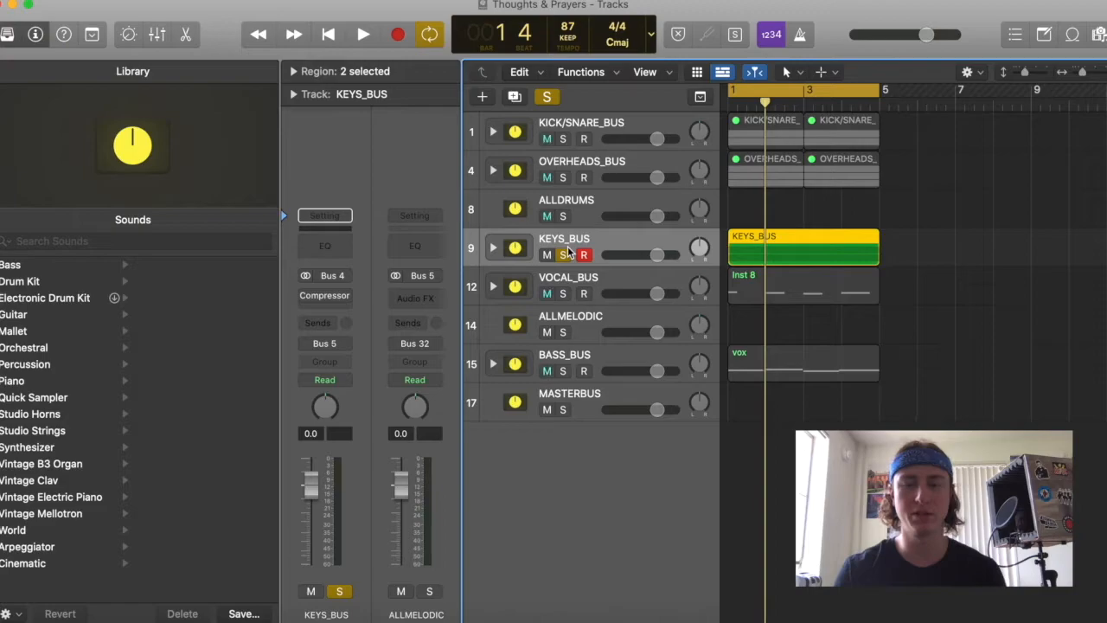
key("space")
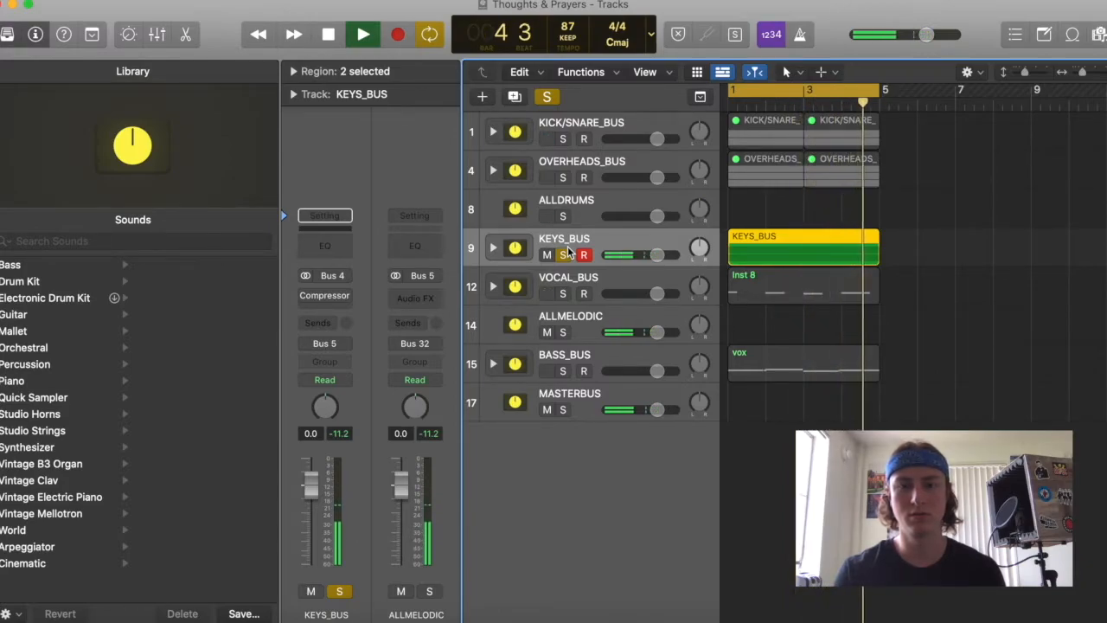
key("space")
- Audition the keys through the Studio FET compressor while lowering its threshold to -30.5 dB and lengthening the attack
left_click(325, 295)
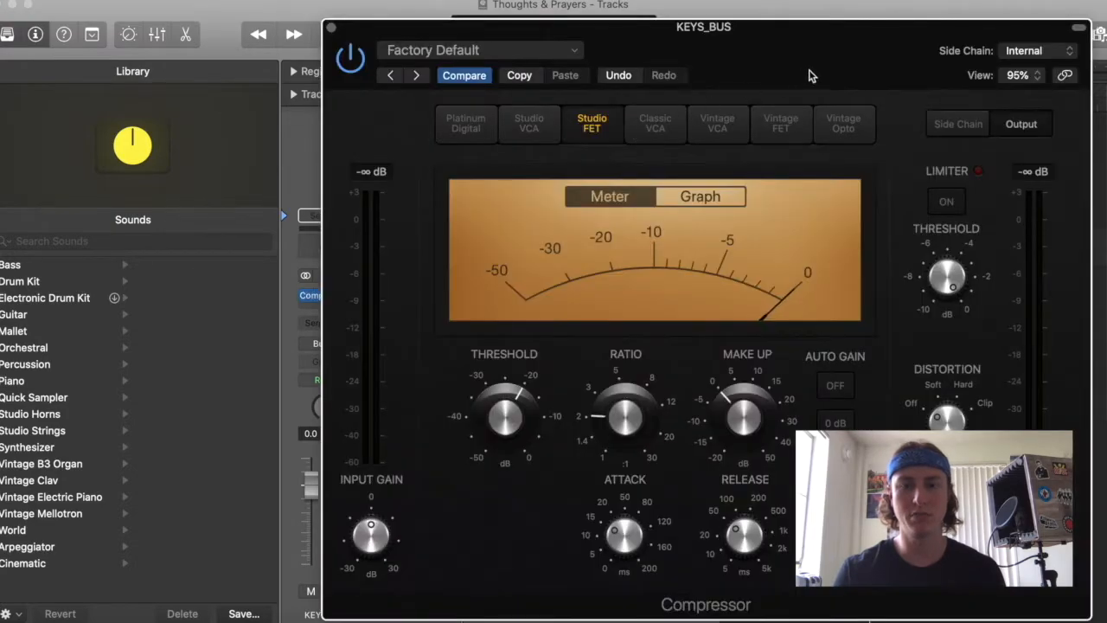
left_click_drag(792, 60, 749, 38)
key("space")
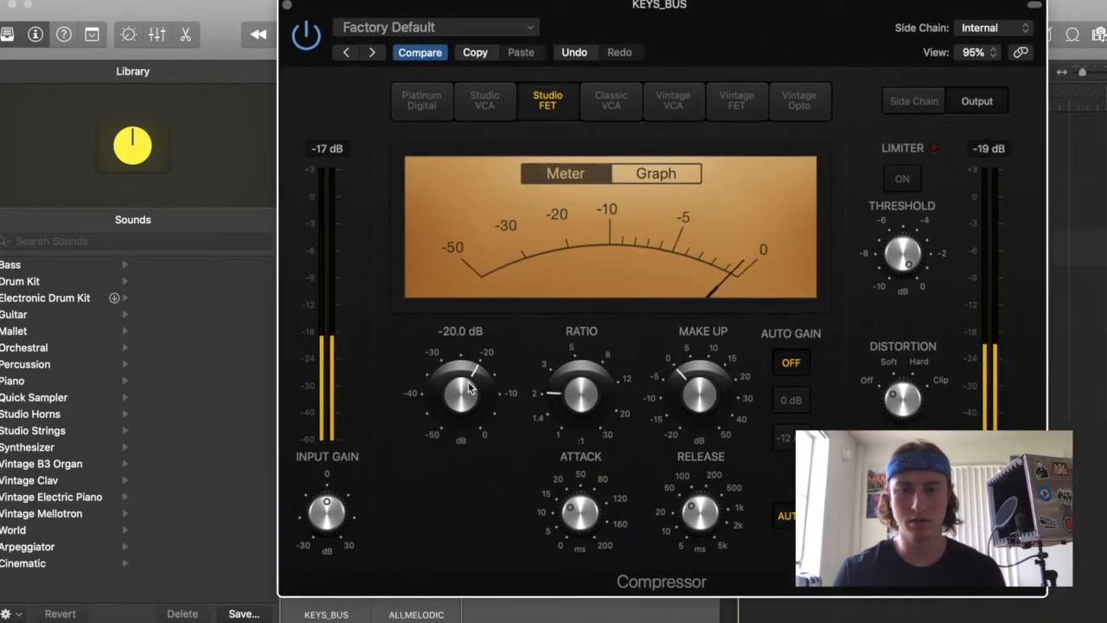
left_click_drag(468, 388, 462, 427)
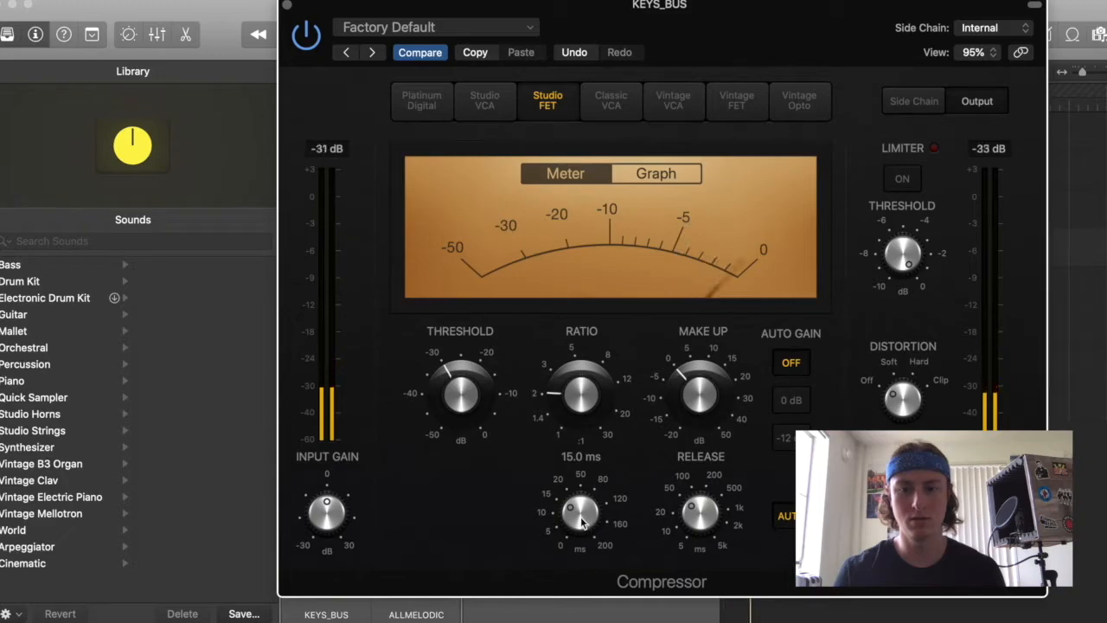
left_click_drag(581, 516, 584, 508)
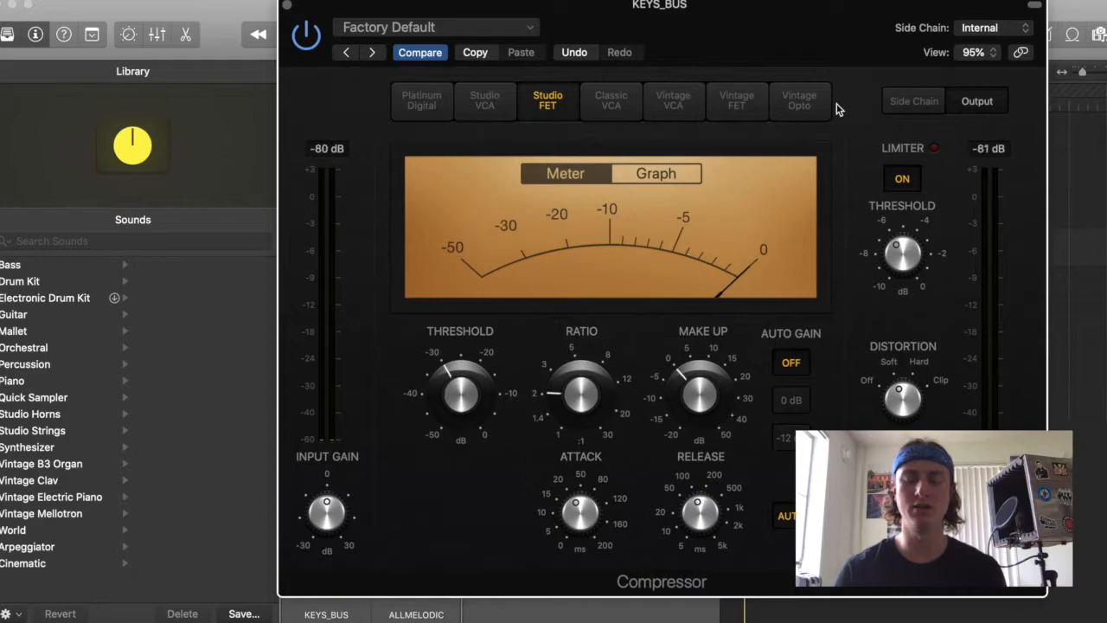
- Compare the Vintage FET and Studio FET circuit types on KEYS_BUS, ending on Vintage FET
left_click(738, 102)
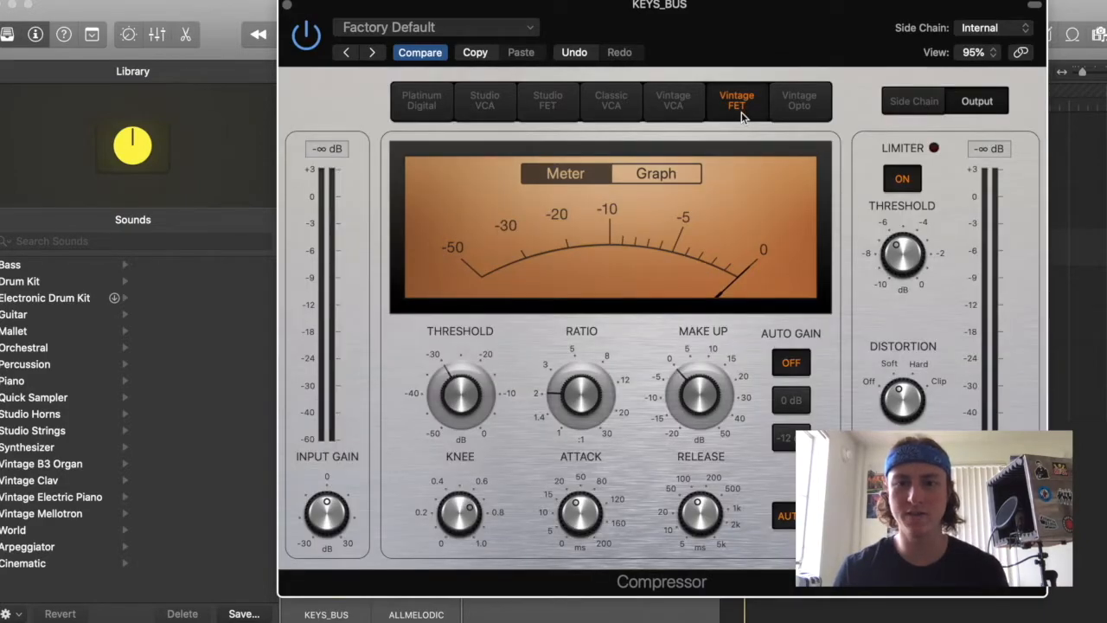
left_click(552, 107)
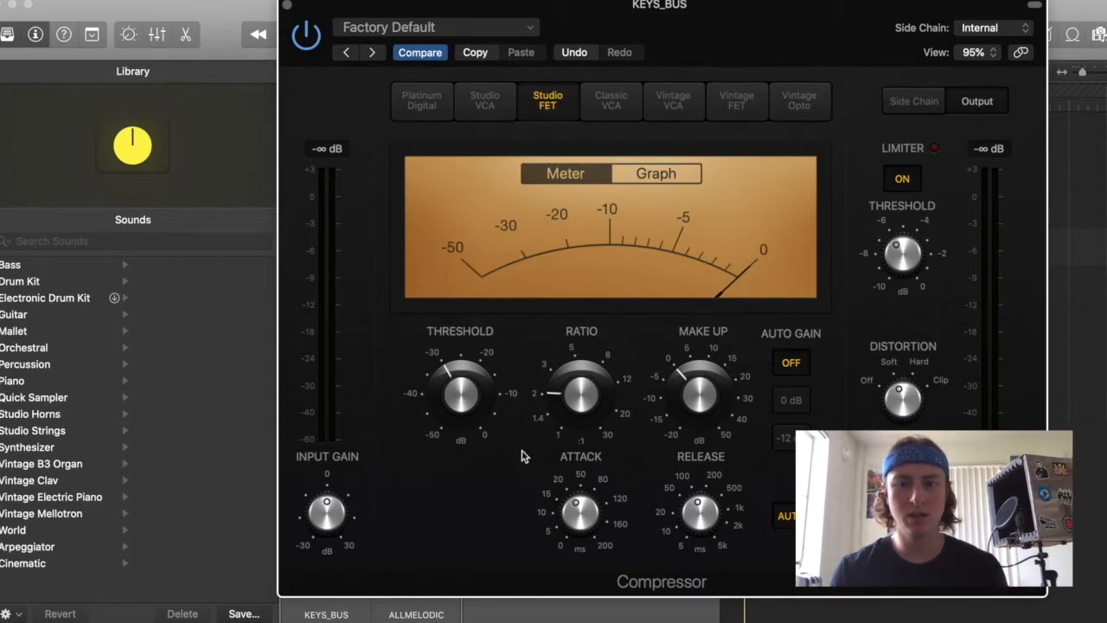
left_click(736, 100)
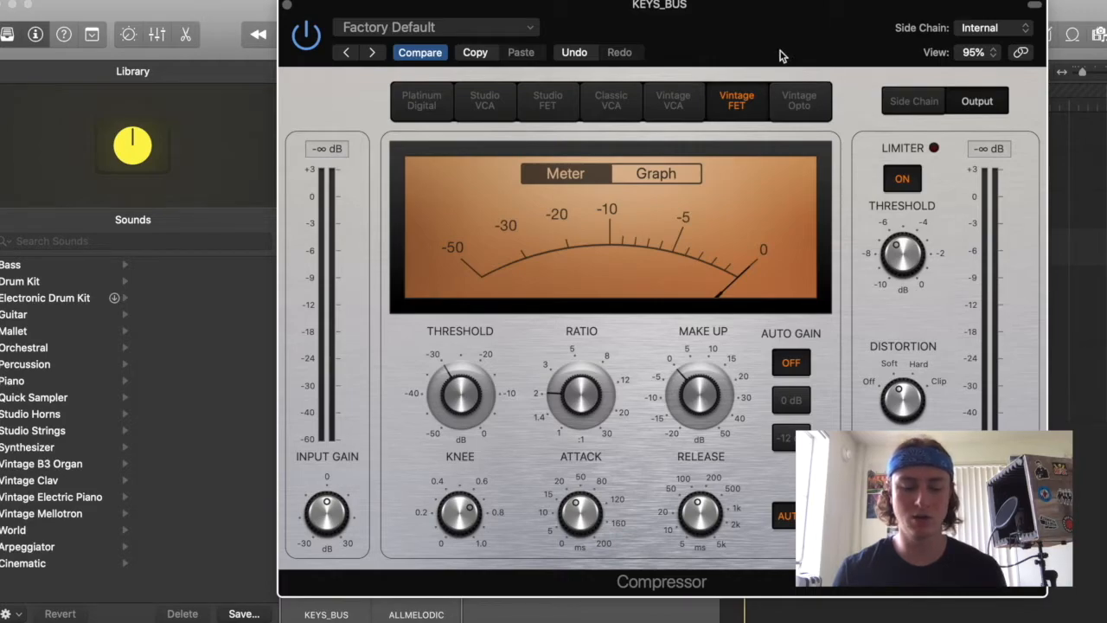
- Raise the ratio to about 3:1 while auditioning the keys, return to Studio FET and close the compressor
key("space")
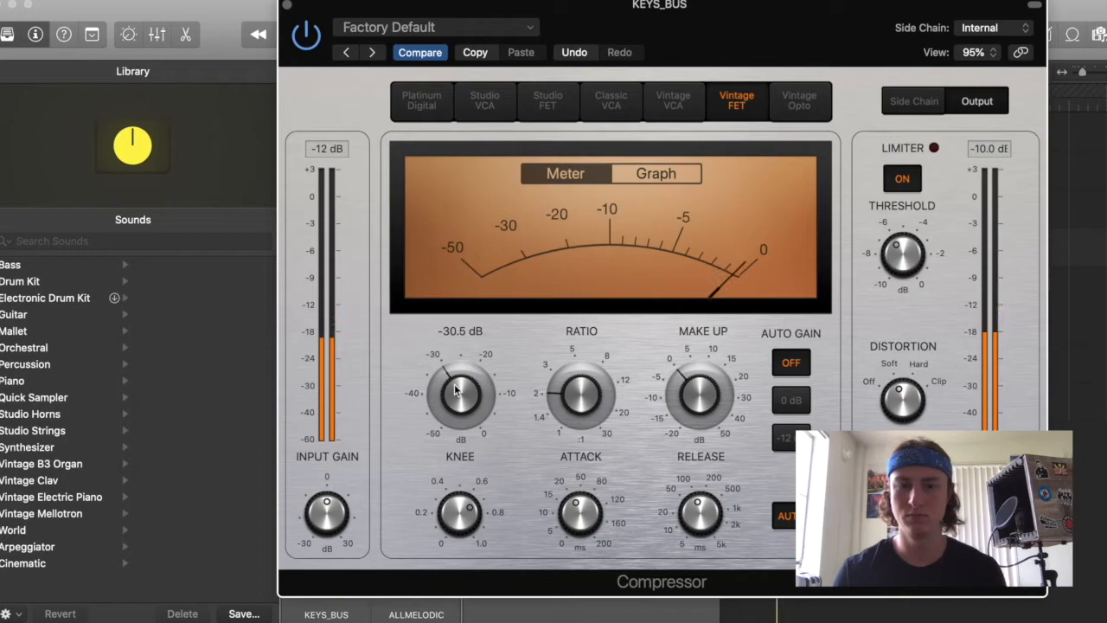
left_click_drag(552, 401, 558, 378)
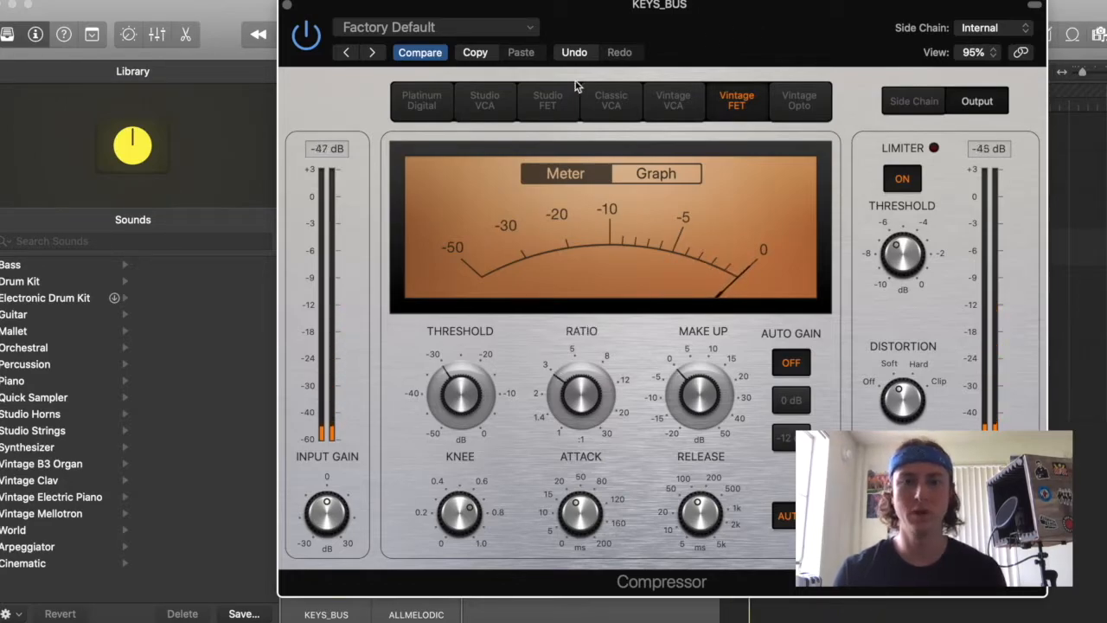
left_click(550, 104)
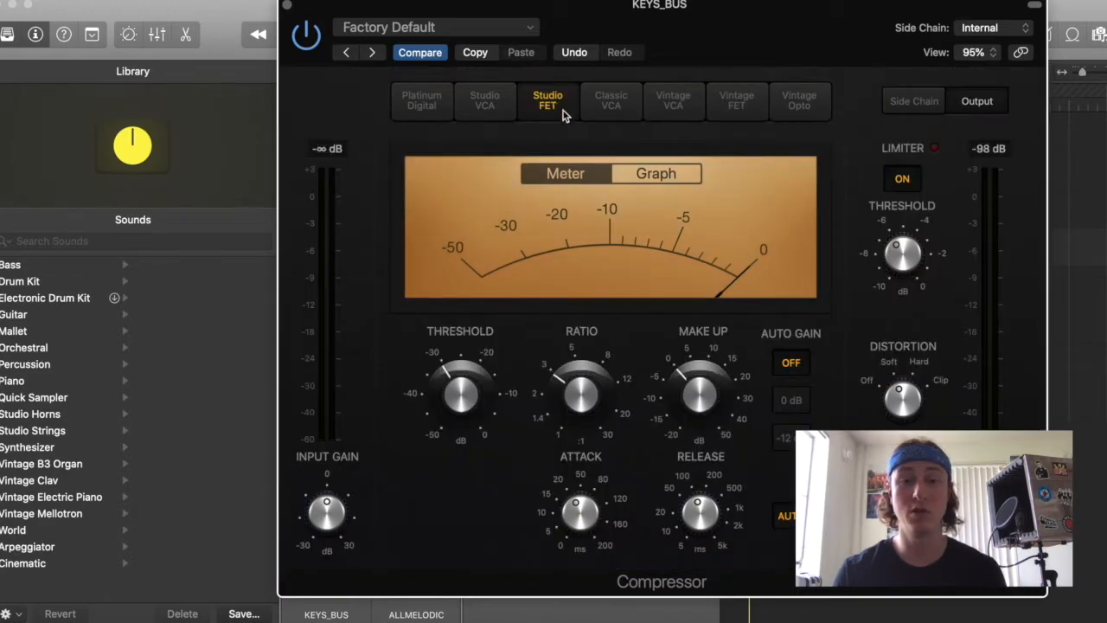
left_click(287, 6)
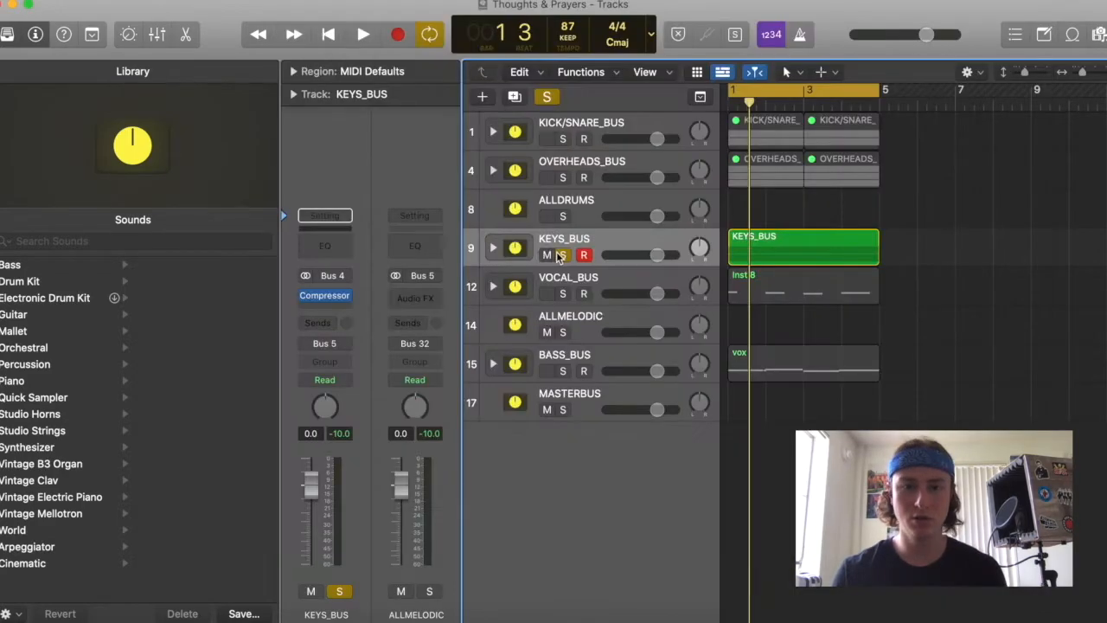
- Insert a Compressor on VOCAL_BUS and switch it to the Vintage Opto circuit type
left_click(561, 282)
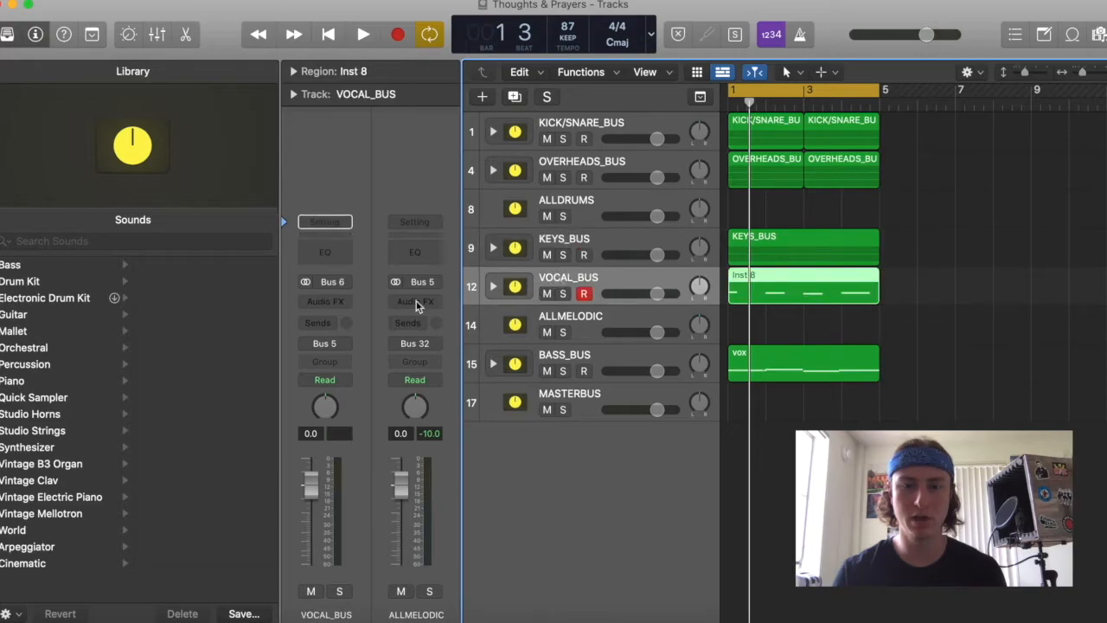
left_click(336, 299)
mouse_move(353, 330)
left_click(443, 330)
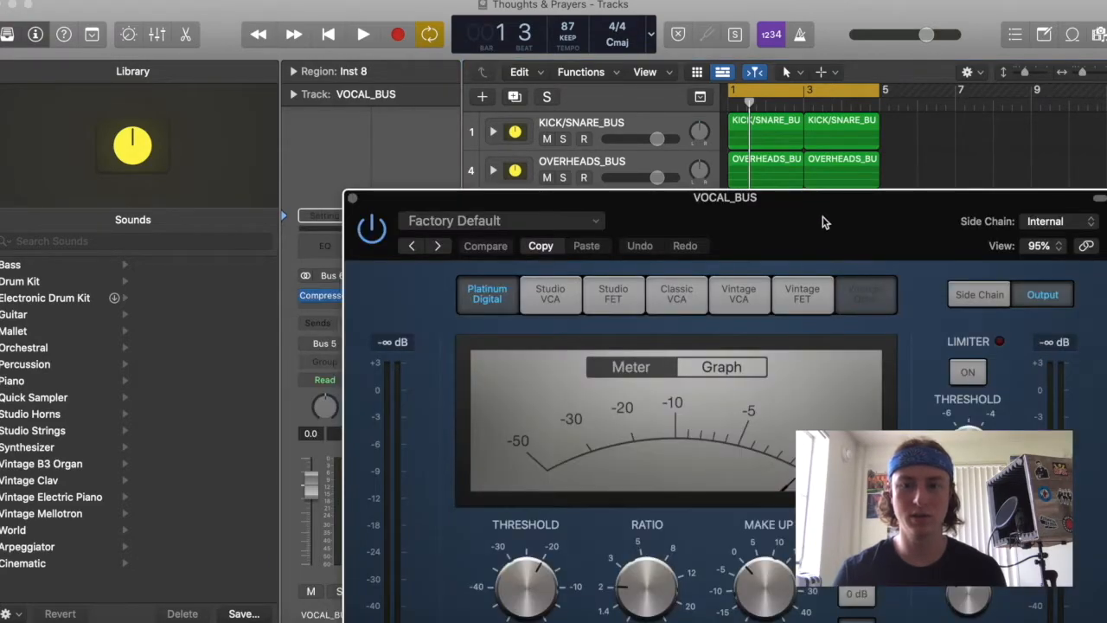
left_click_drag(824, 222, 769, 67)
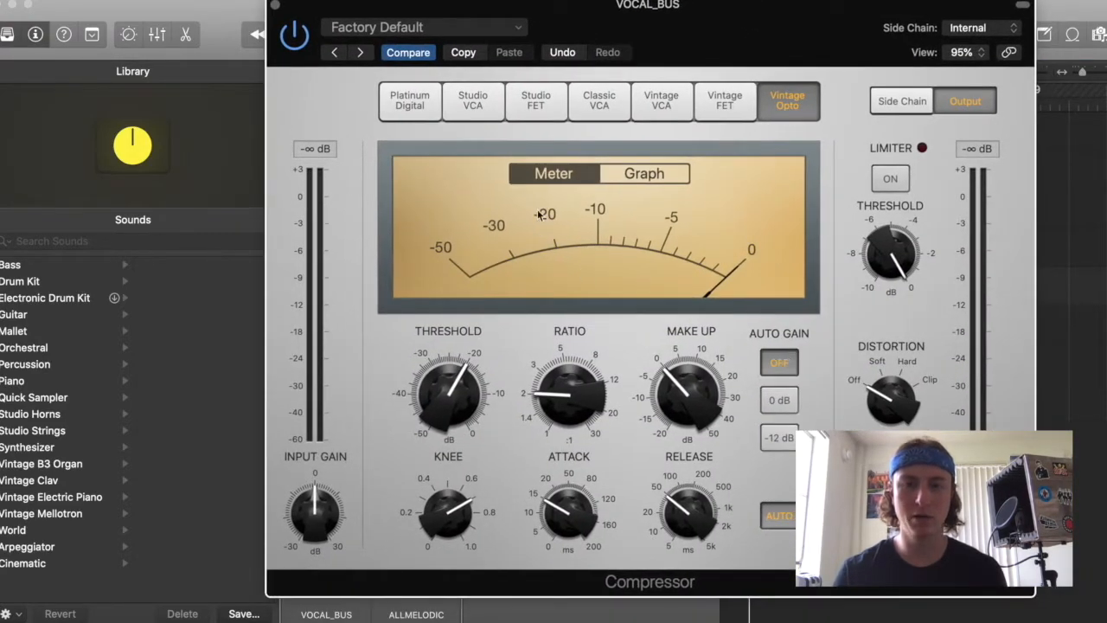
- Solo VOCAL_BUS and audition the vocals with the compressor bypassed
left_click_drag(297, 10, 616, 10)
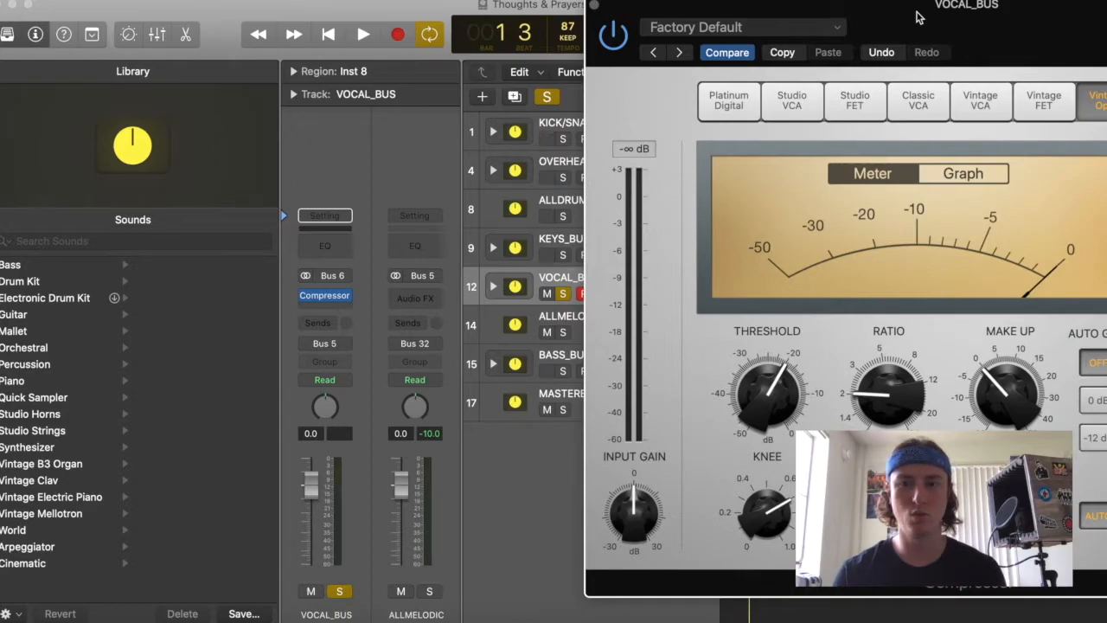
left_click_drag(954, 19, 703, 20)
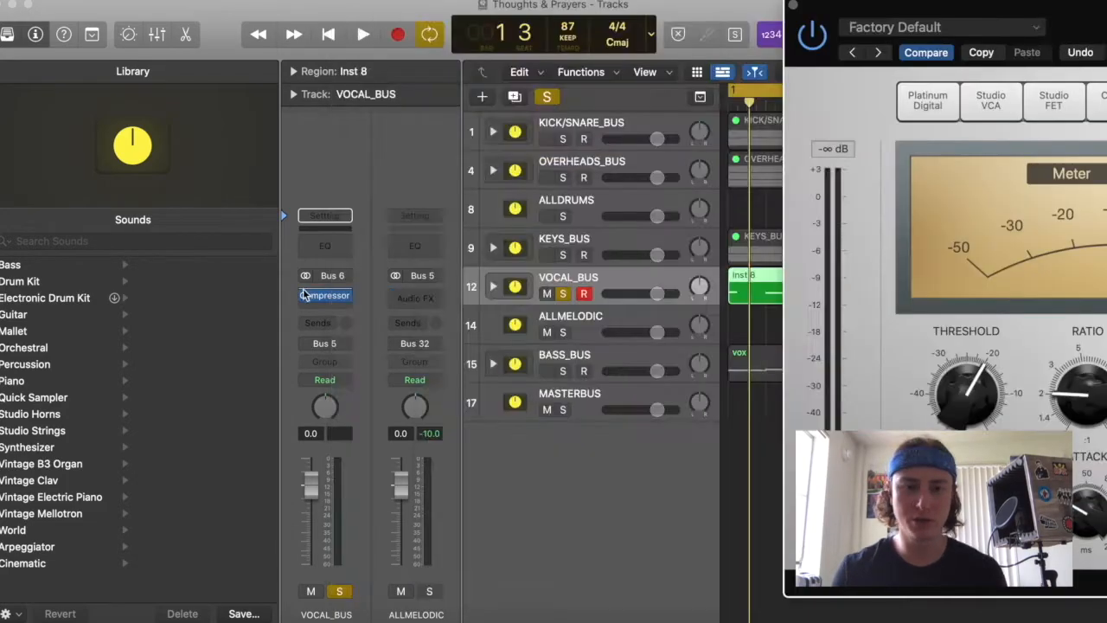
left_click(306, 296)
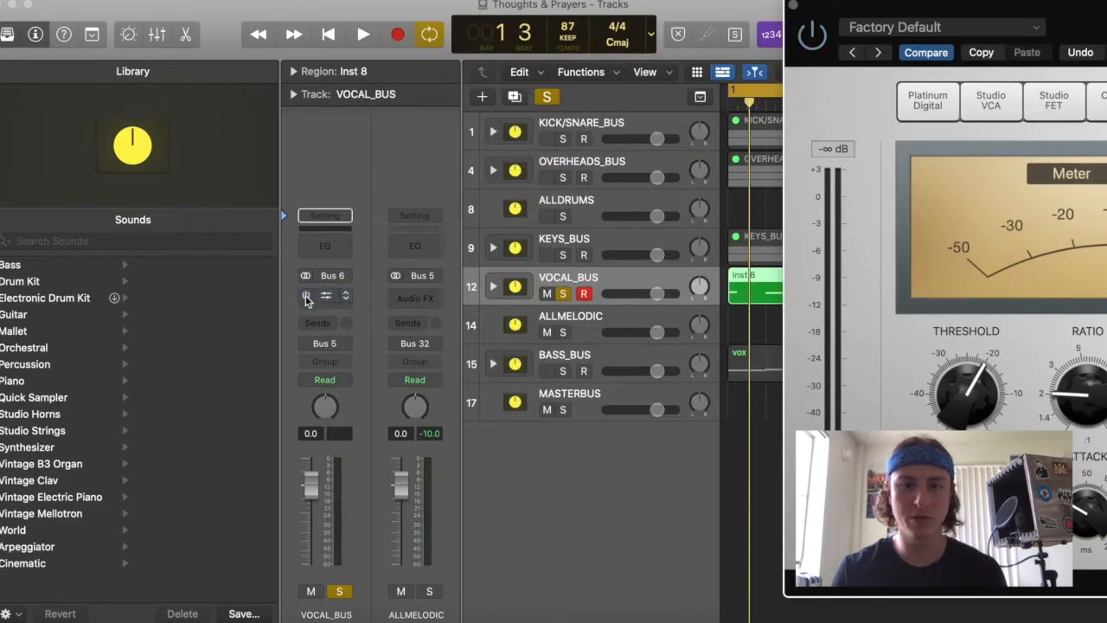
key("space")
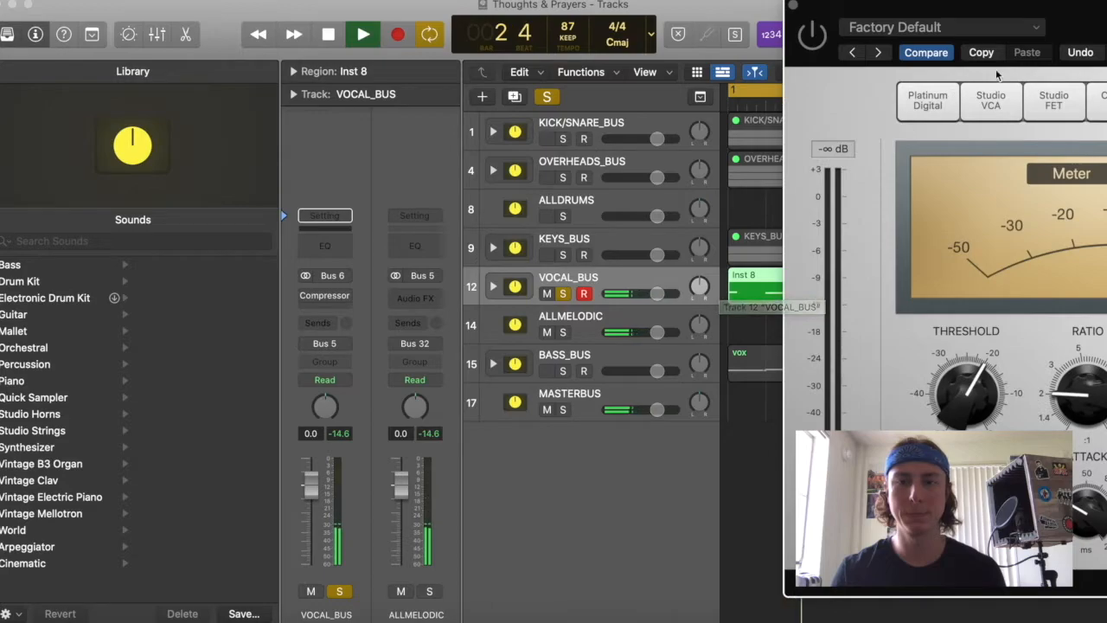
left_click_drag(1075, 26, 555, 26)
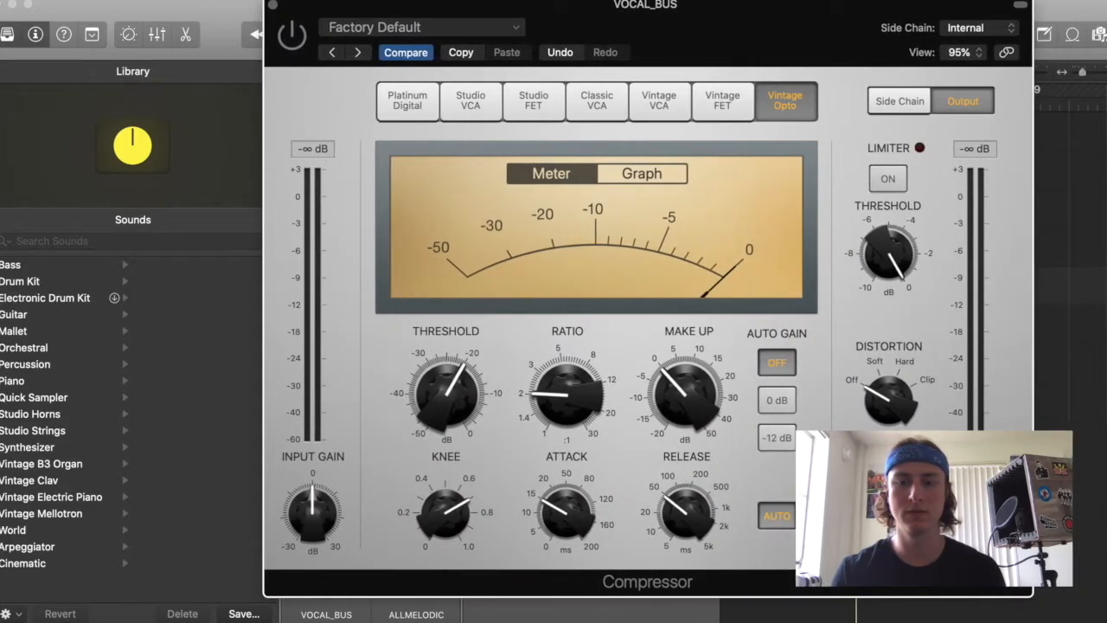
- Re-enable the vocal compressor and turn on its limiter with a threshold of about -6 dB while auditioning the vocals
left_click(290, 36)
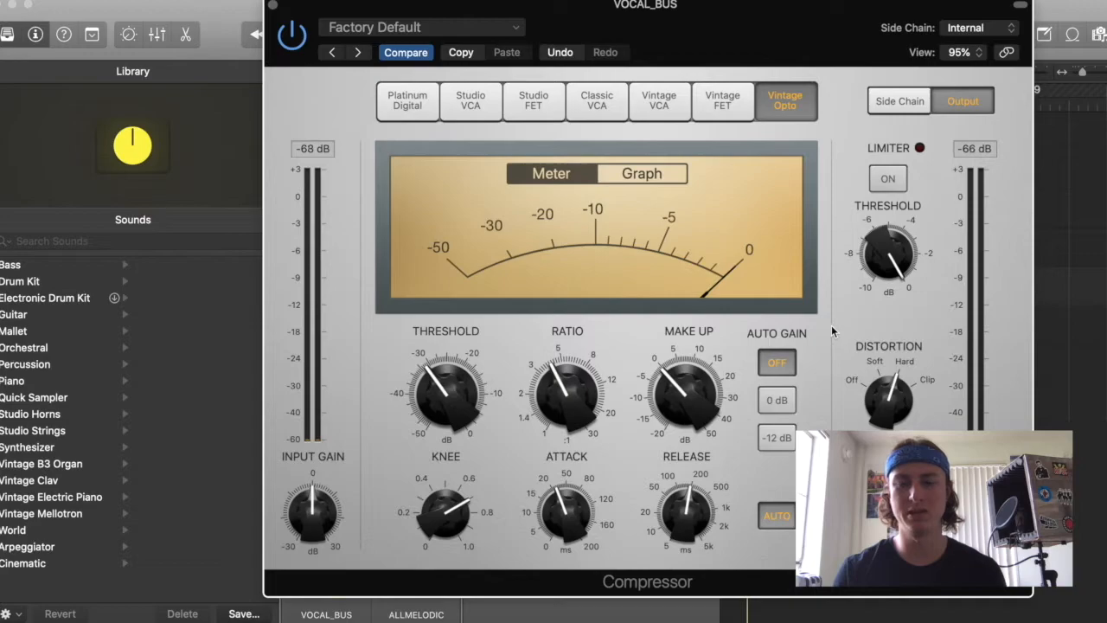
left_click(889, 179)
left_click_drag(888, 253, 894, 312)
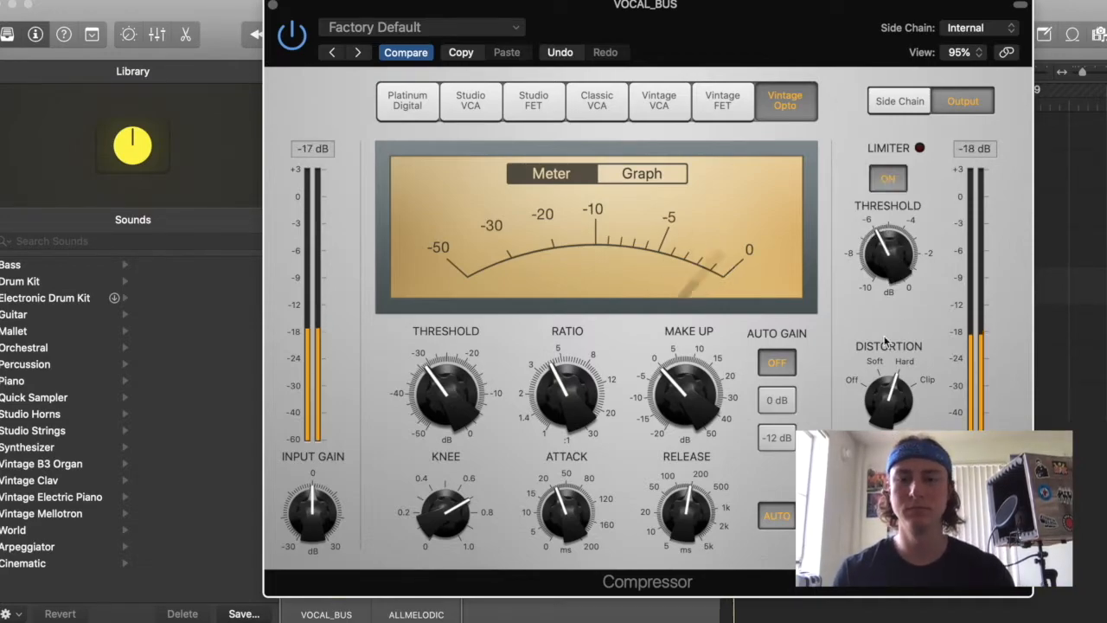
left_click(893, 273)
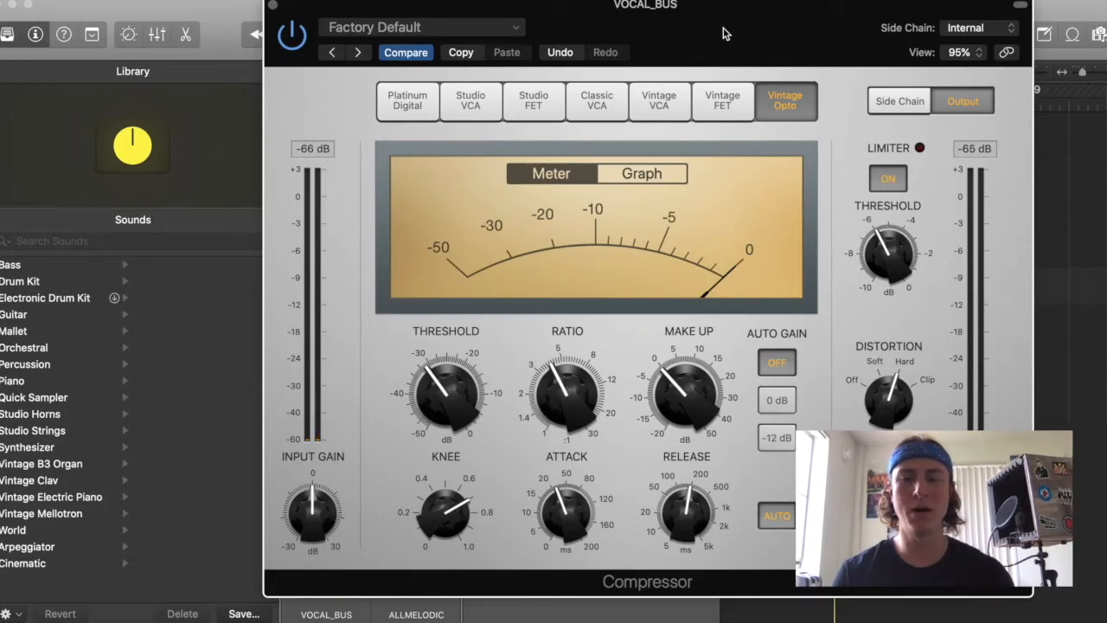
- Close the vocal compressor, move the MJUCjr plug-in from MASTERBUS to BASS_BUS and change the solo from VOCAL_BUS to BASS_BUS
left_click(273, 7)
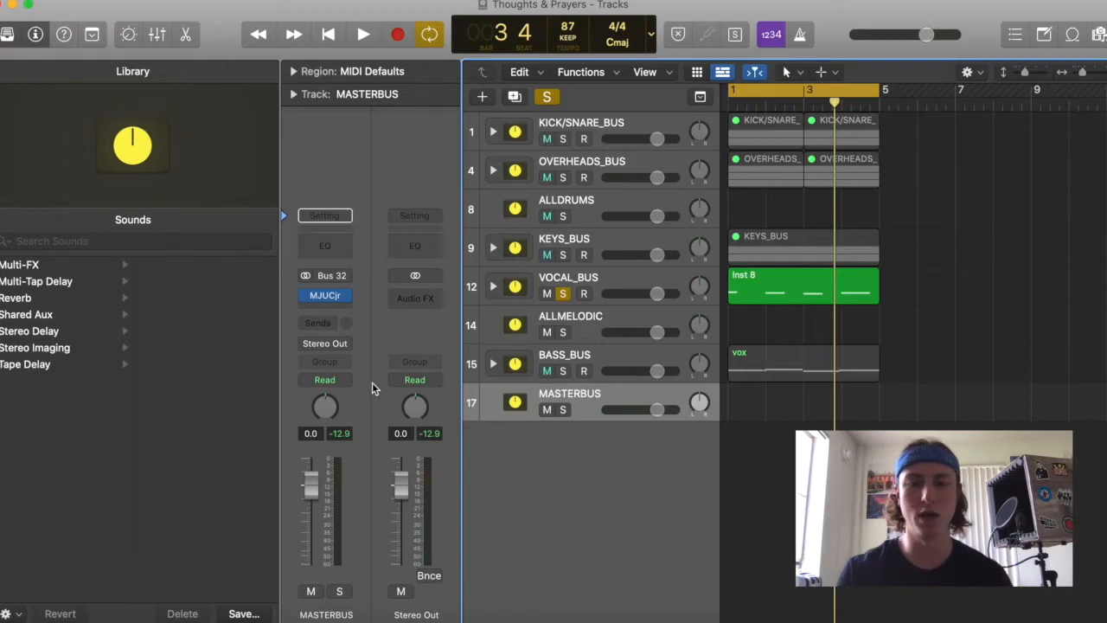
left_click(563, 294)
left_click(545, 359)
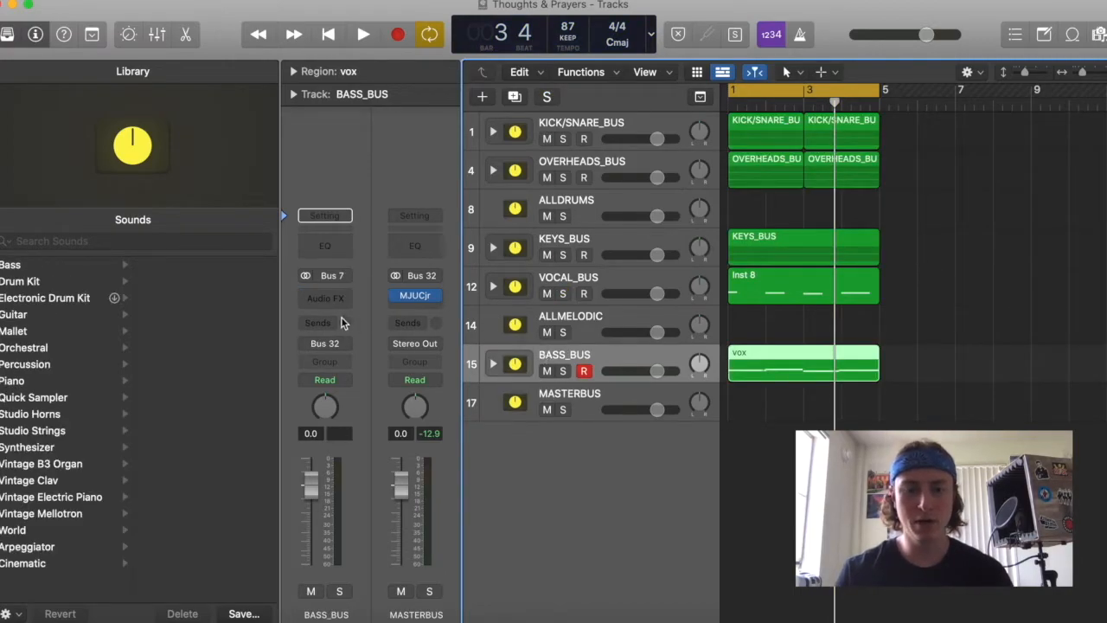
left_click_drag(415, 295, 325, 295)
left_click(563, 370)
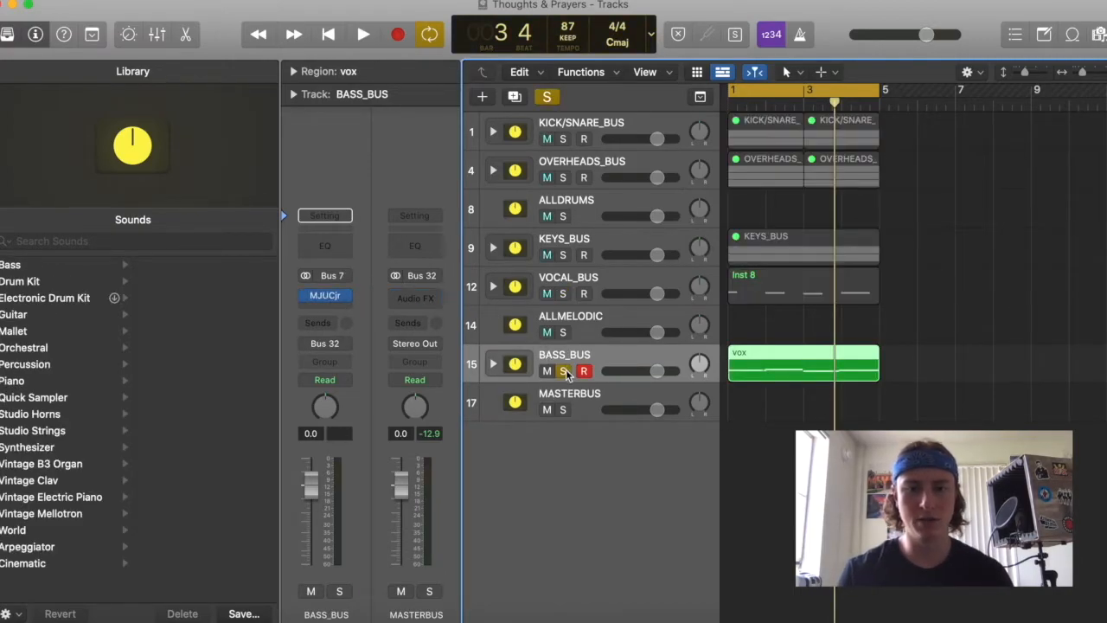
- Audition the soloed bass with MJUCjr bypassed and open the MJUCjr plug-in on BASS_BUS
mouse_move(308, 296)
key("space")
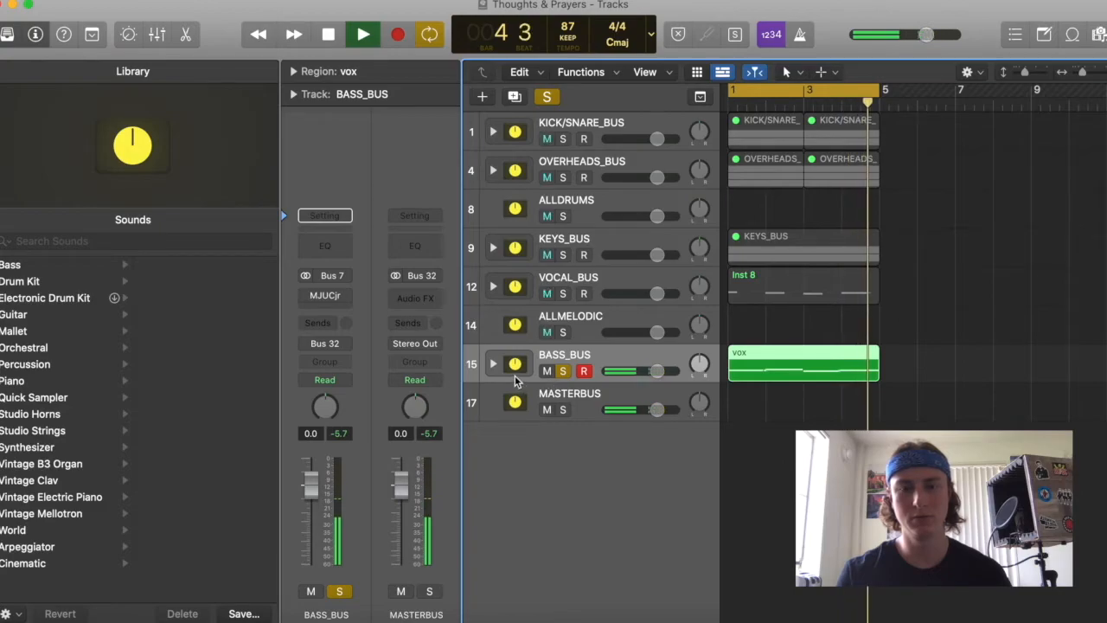
key("space")
left_click(329, 296)
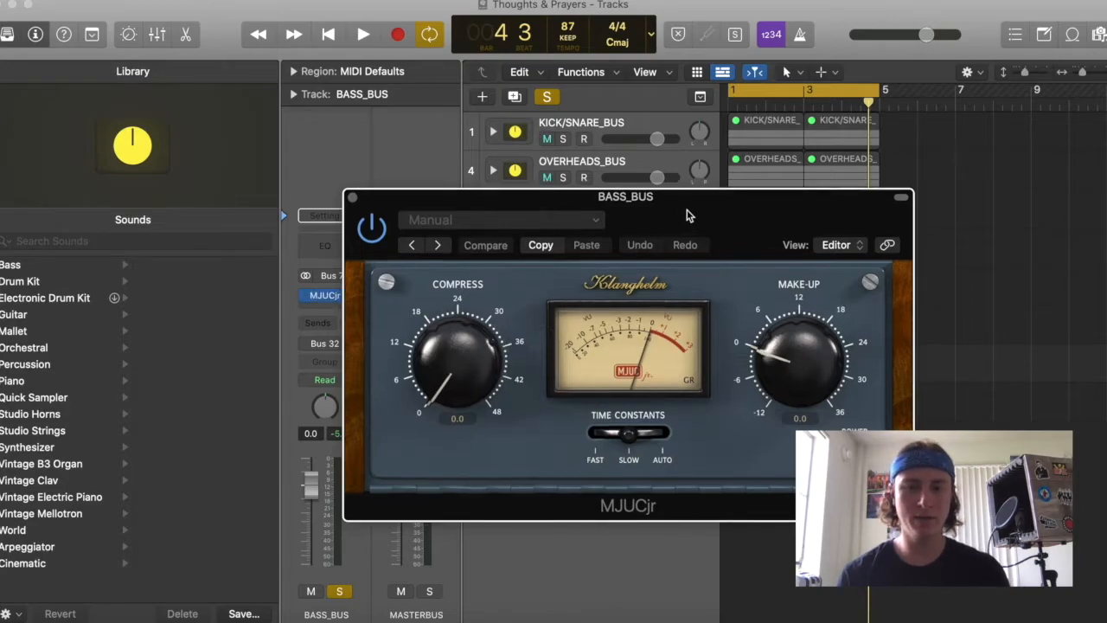
- Move the MJUCjr window clear of the BASS_BUS track and try out its Compress control
left_click_drag(690, 216, 689, 179)
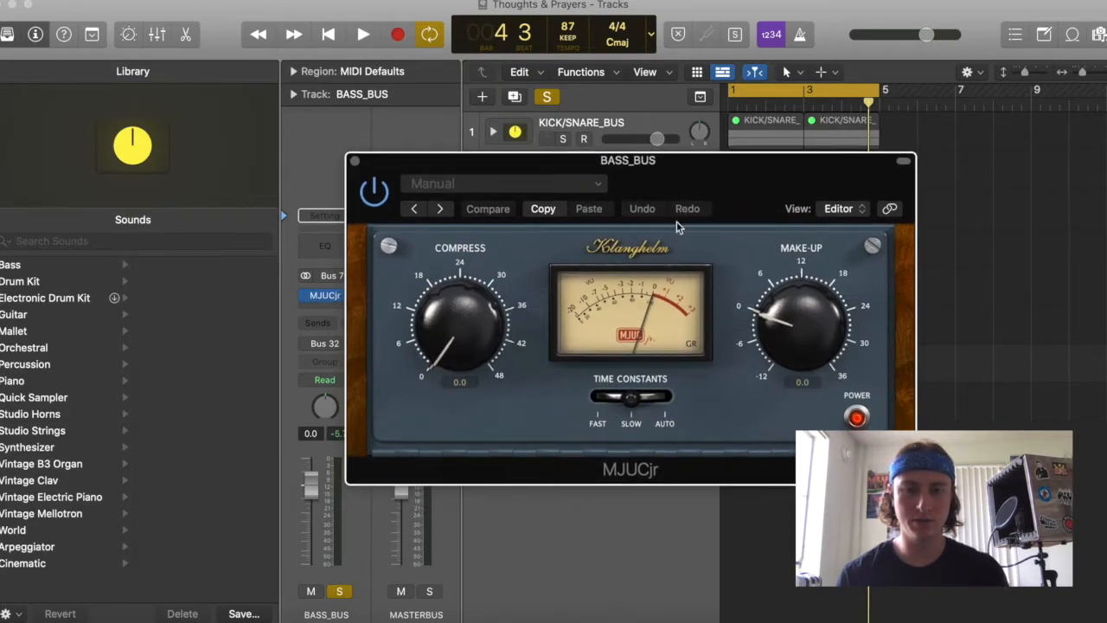
left_click_drag(663, 476, 632, 475)
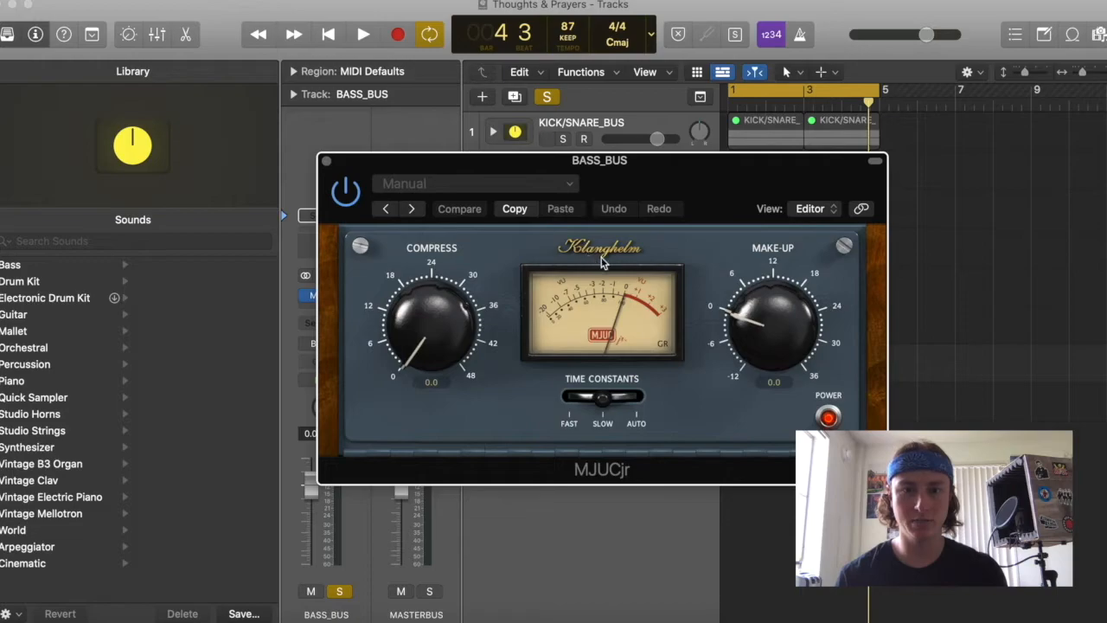
left_click_drag(627, 178, 716, 9)
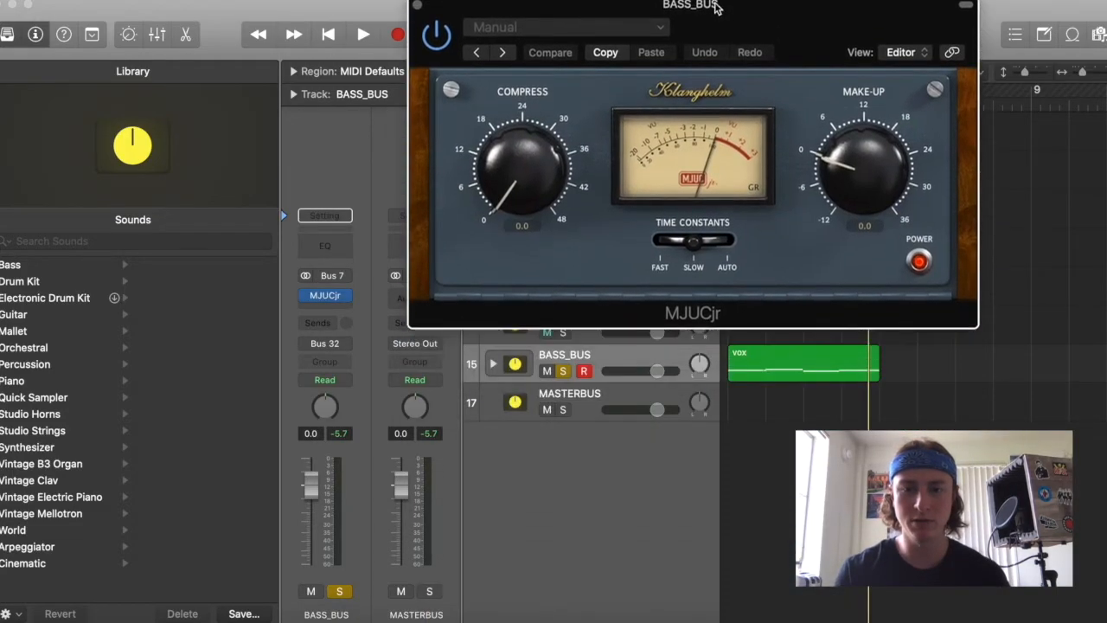
left_click_drag(508, 180, 534, 178)
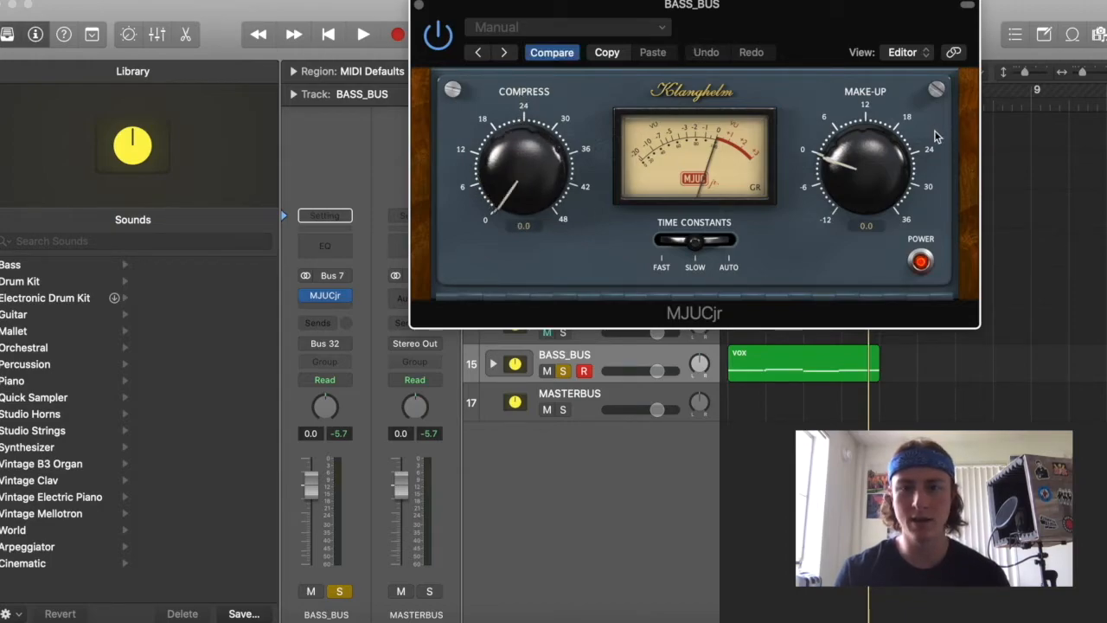
- Try MJUCjr's other time constants and return the setting to Slow
left_click(727, 246)
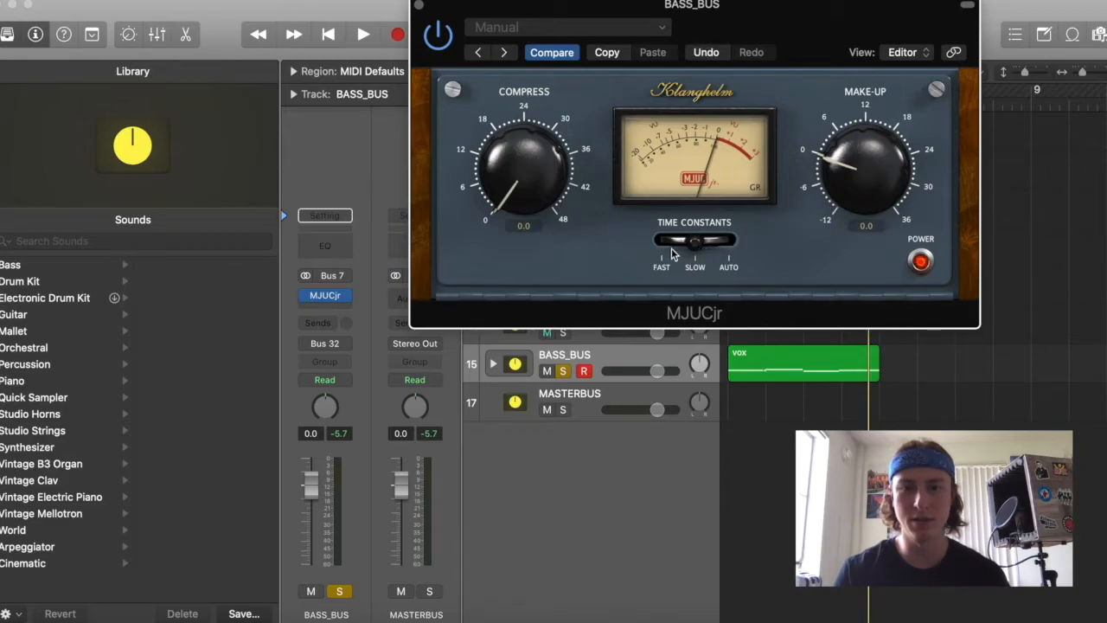
left_click(658, 247)
left_click(652, 247)
left_click(654, 243)
left_click(692, 245)
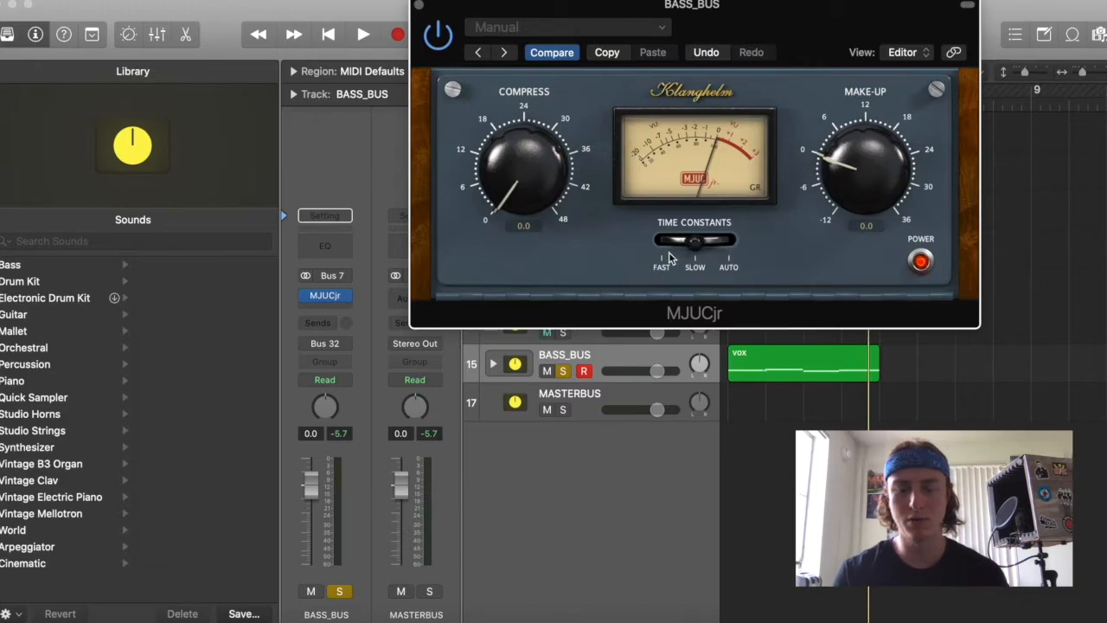
key("super+z")
- Audition the soloed bass while raising MJUCjr's compression to about 25.4 and adjusting its make-up gain
key("space")
left_click_drag(521, 195, 562, 0)
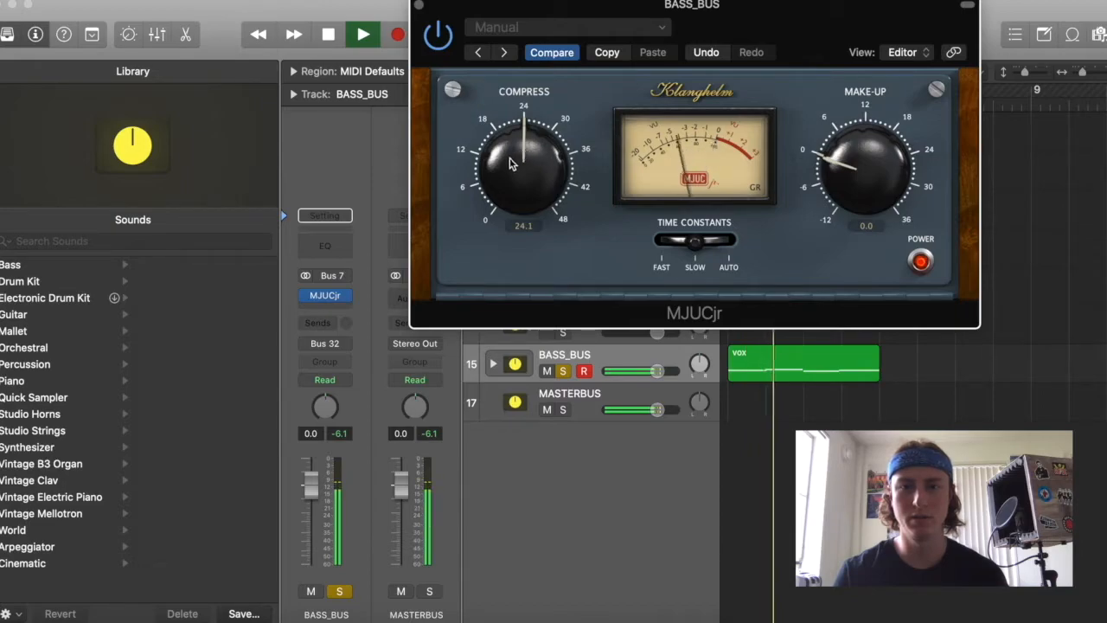
left_click_drag(525, 154, 502, 152)
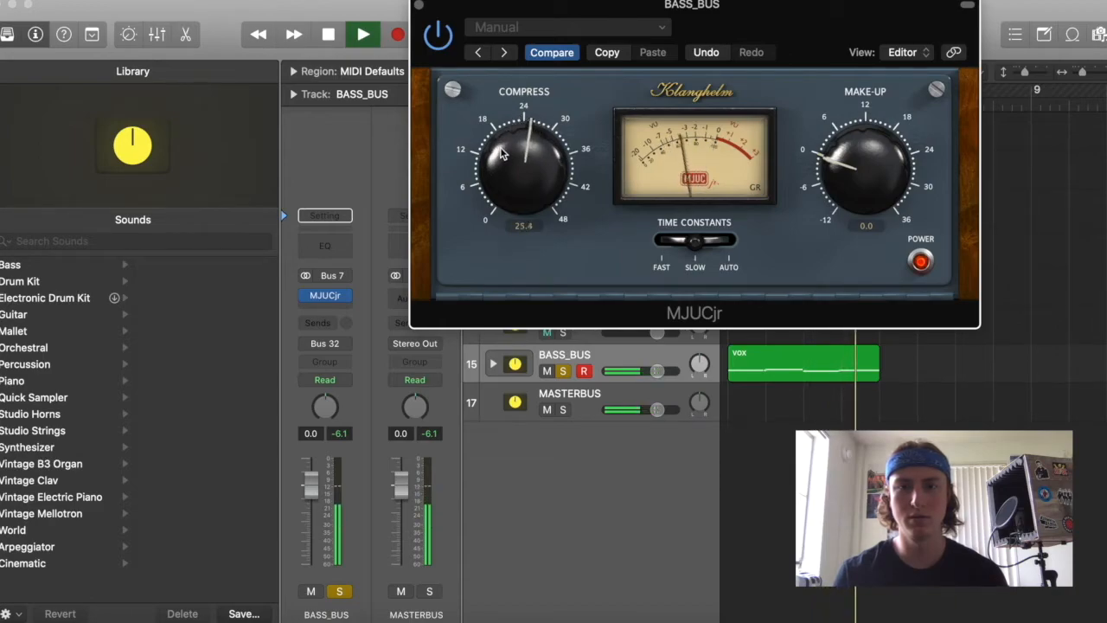
key("space")
left_click_drag(845, 183, 853, 149)
key("space")
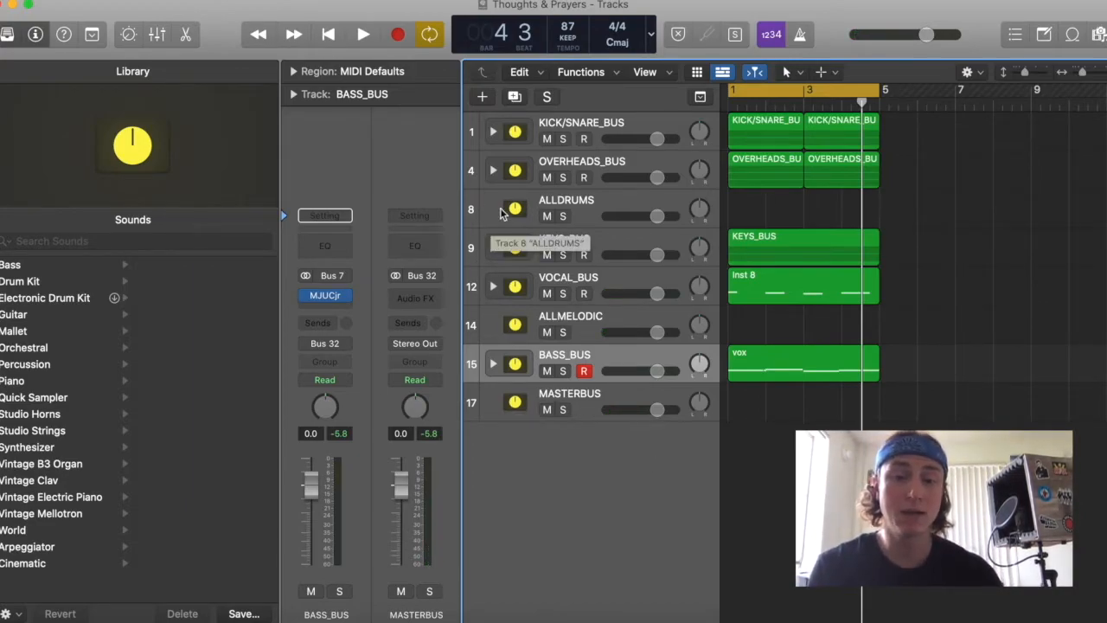
- Insert a stereo Multipressor on MASTERBUS and move its window so the whole plug-in is visible
left_click(506, 396)
left_click(325, 302)
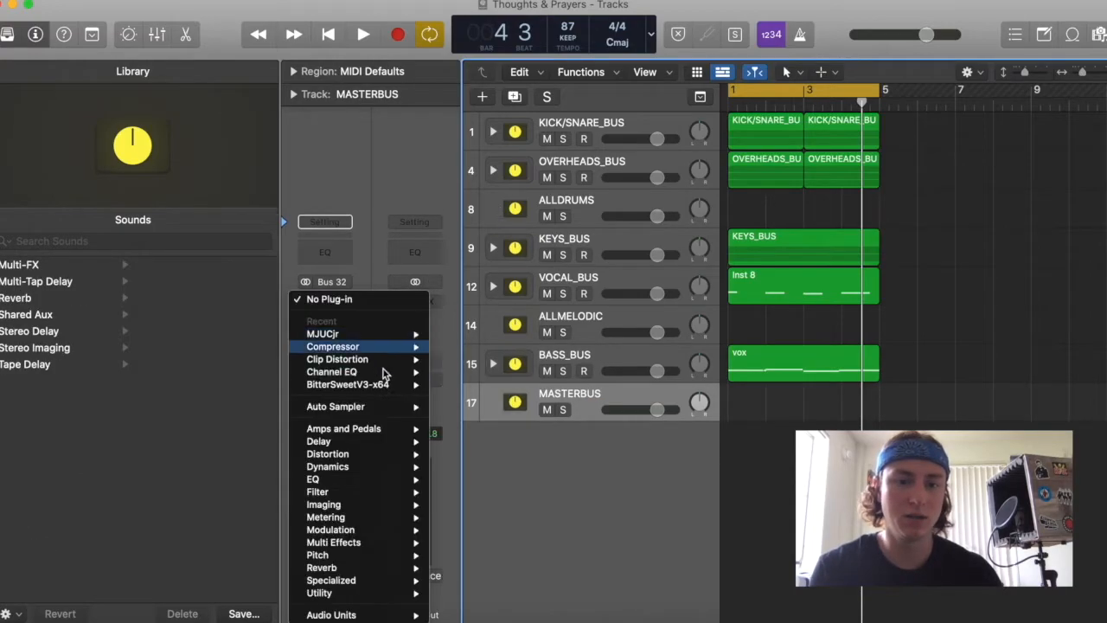
mouse_move(377, 466)
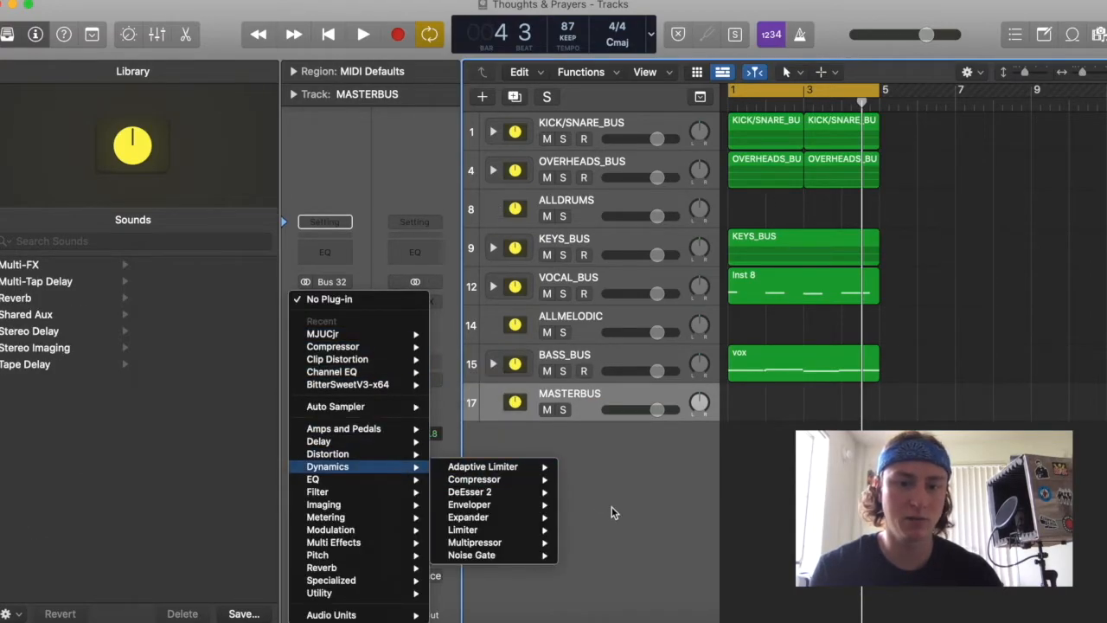
left_click(701, 482)
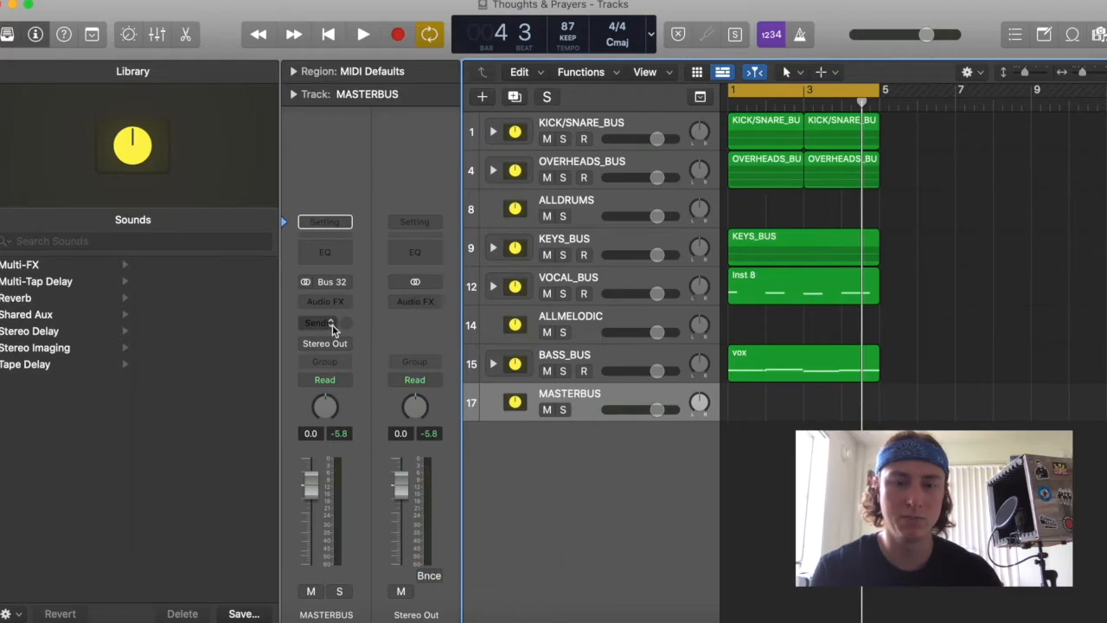
left_click(328, 303)
mouse_move(328, 466)
mouse_move(475, 542)
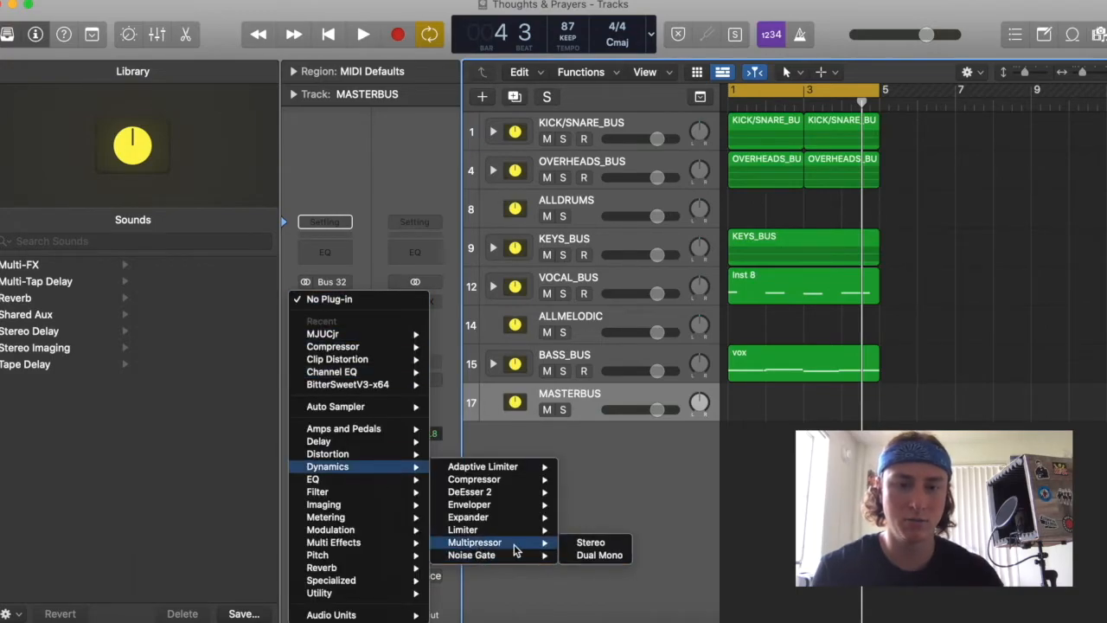
left_click(593, 543)
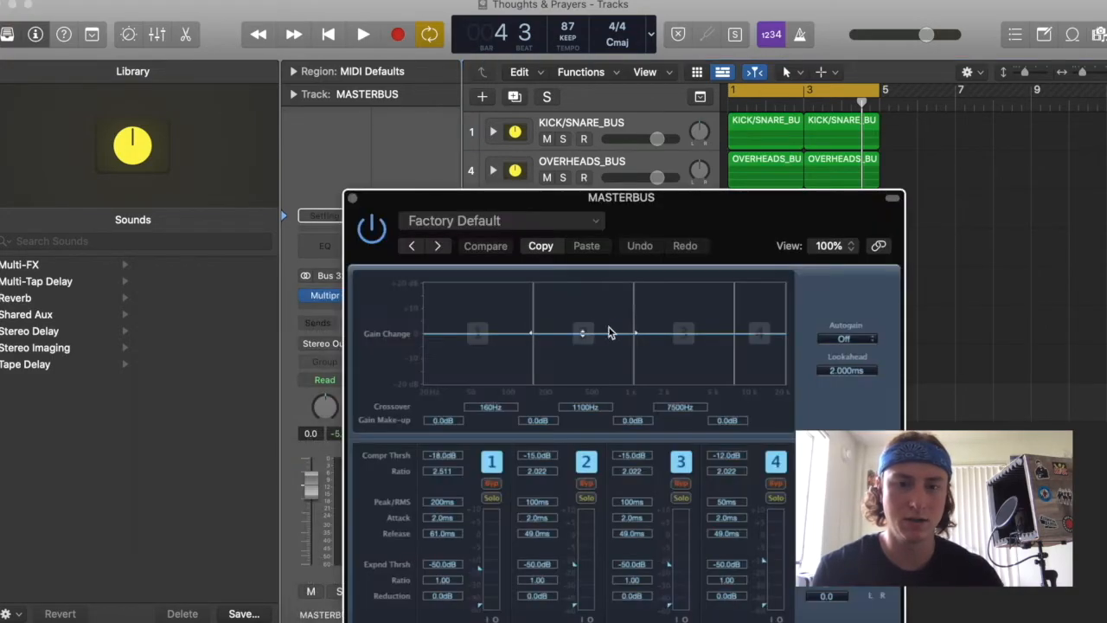
left_click_drag(650, 200, 623, 6)
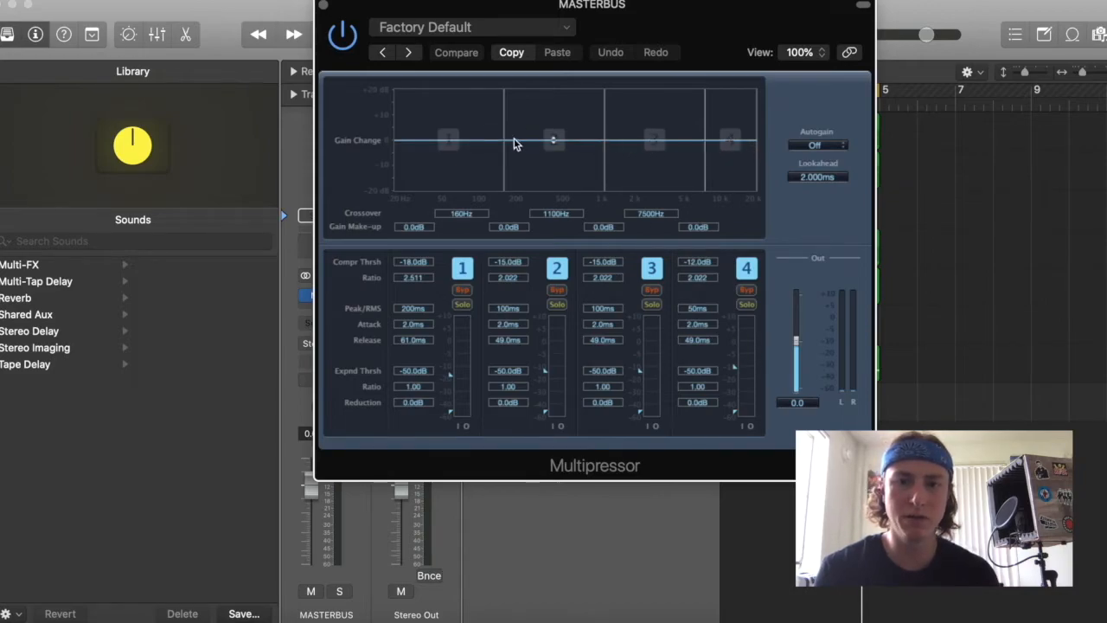
- Adjust the Multipressor's make-up gain to 0.5 dB on band 2, 1.5 dB on band 3 and 2.0 dB on band 4
mouse_move(448, 139)
left_mouse_down()
mouse_move(447, 116)
mouse_move(444, 134)
left_mouse_up()
left_click_drag(546, 145, 547, 140)
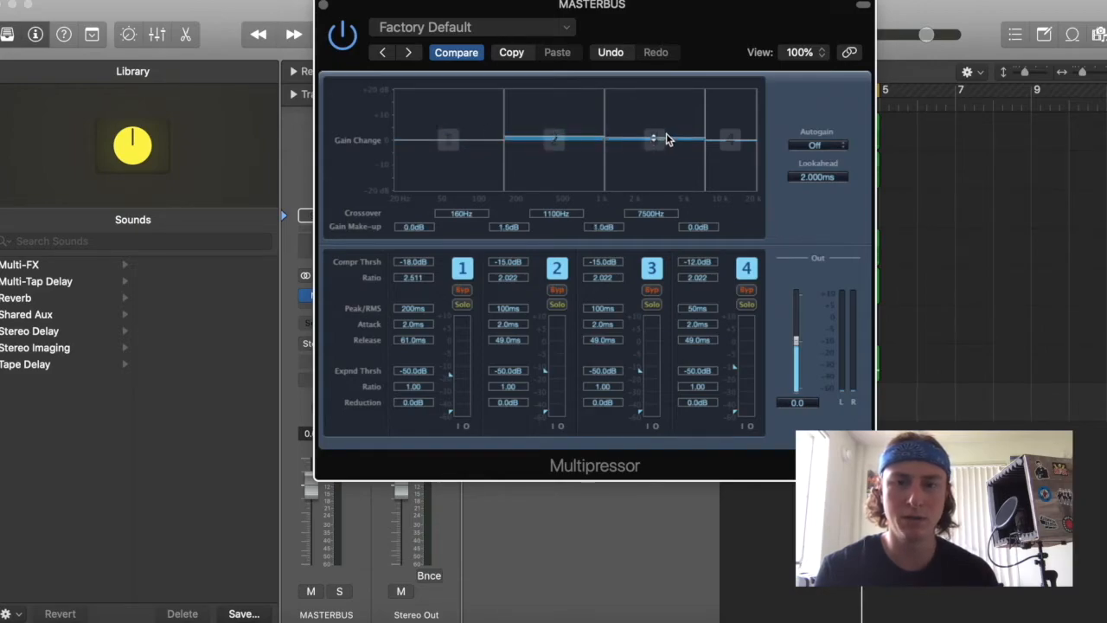
left_click_drag(740, 140, 741, 142)
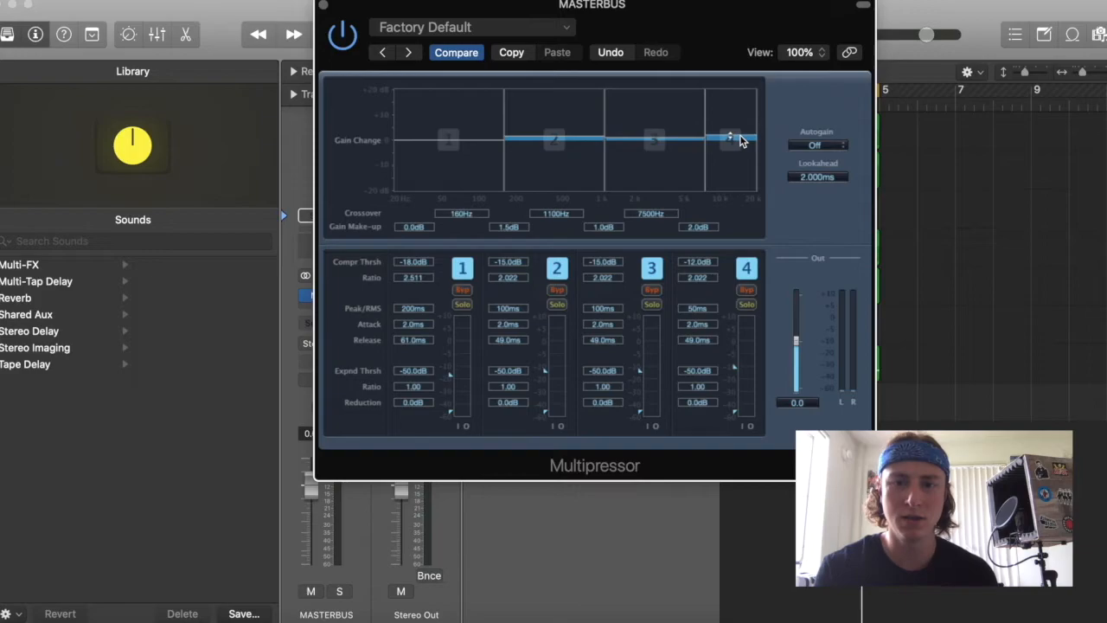
mouse_move(559, 141)
left_mouse_down()
mouse_move(560, 107)
mouse_move(562, 183)
mouse_move(563, 116)
mouse_move(569, 141)
left_mouse_up()
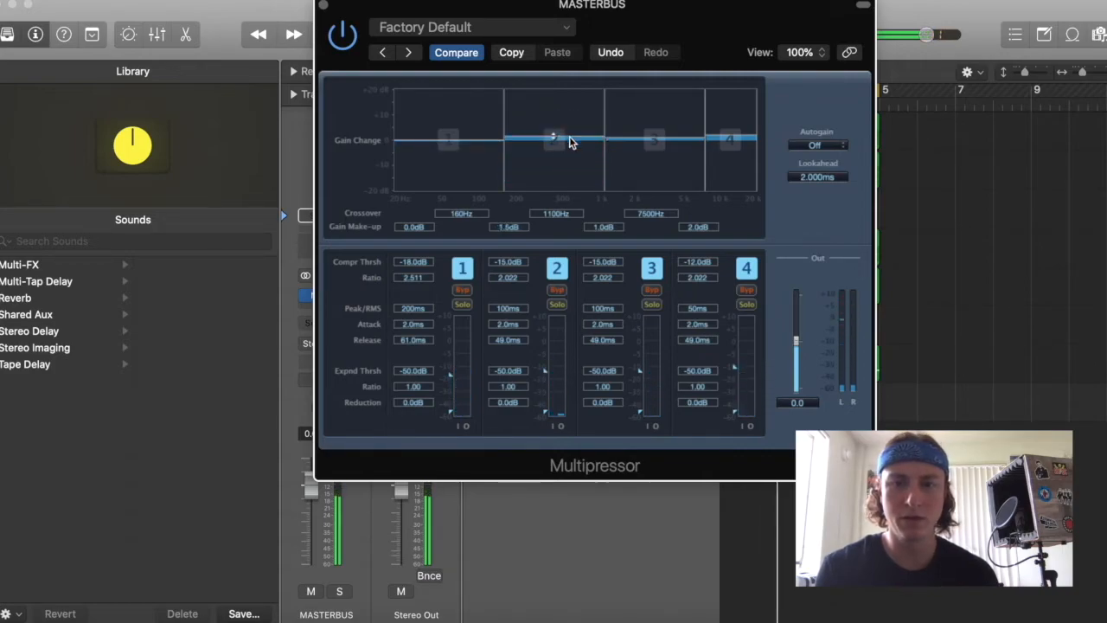
left_click_drag(650, 139, 660, 141)
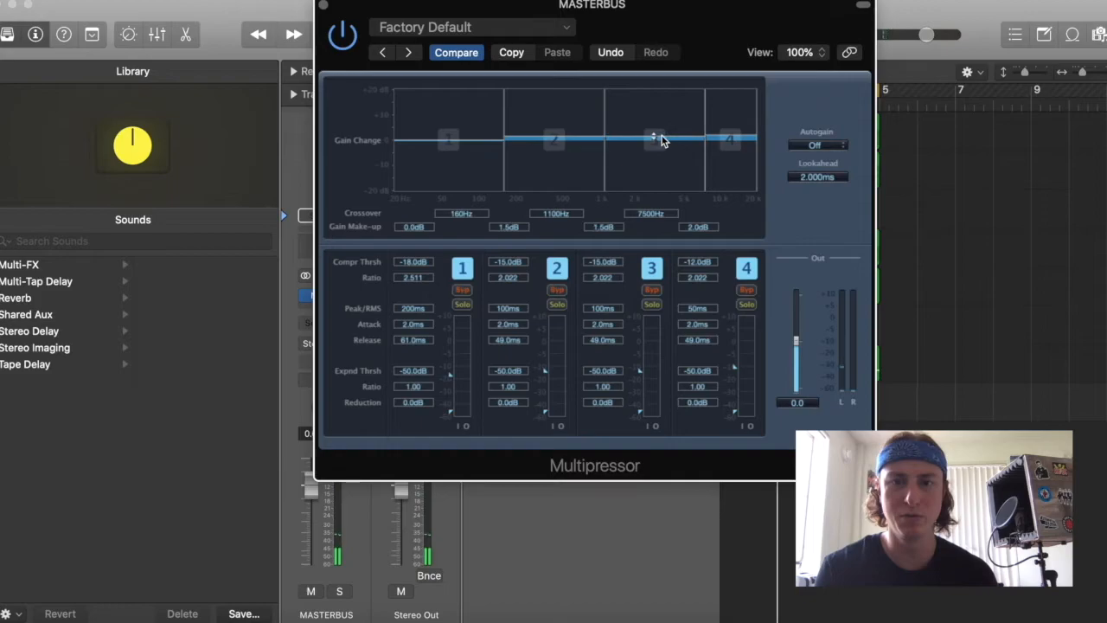
left_click_drag(566, 144, 569, 145)
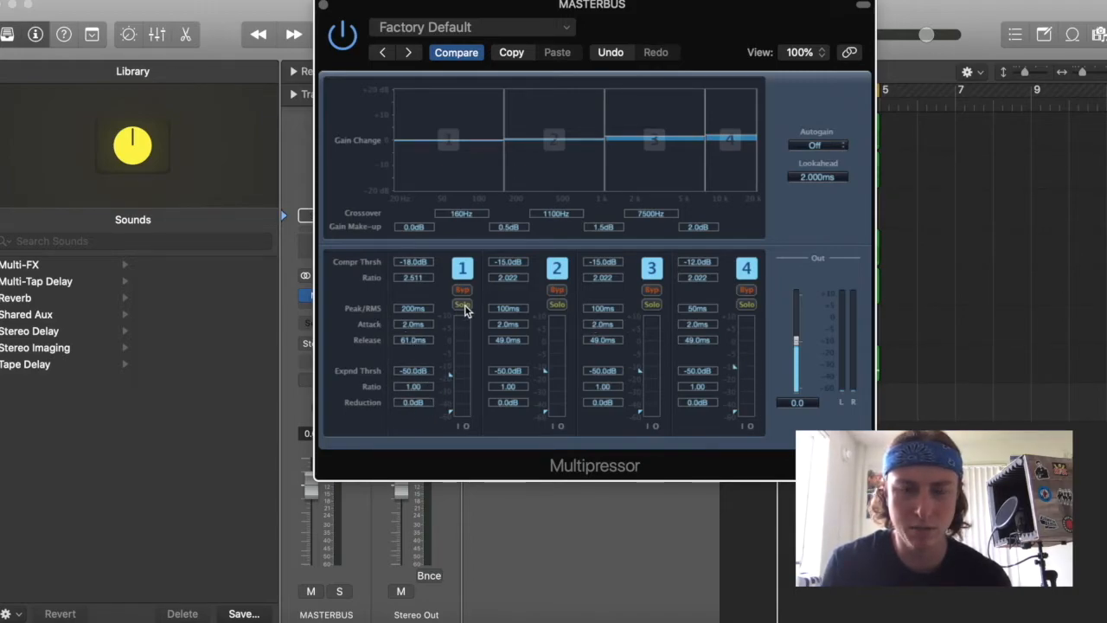
- Play the mix and audition Multipressor bands 2, 3 and 4 soloed one after another
left_click(557, 304)
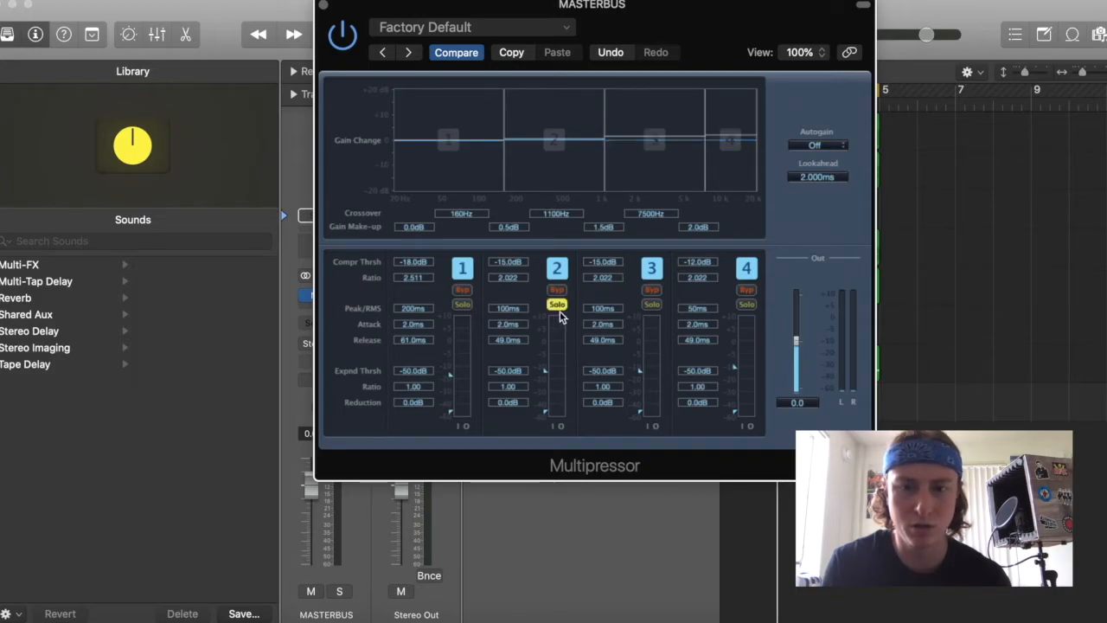
key("space")
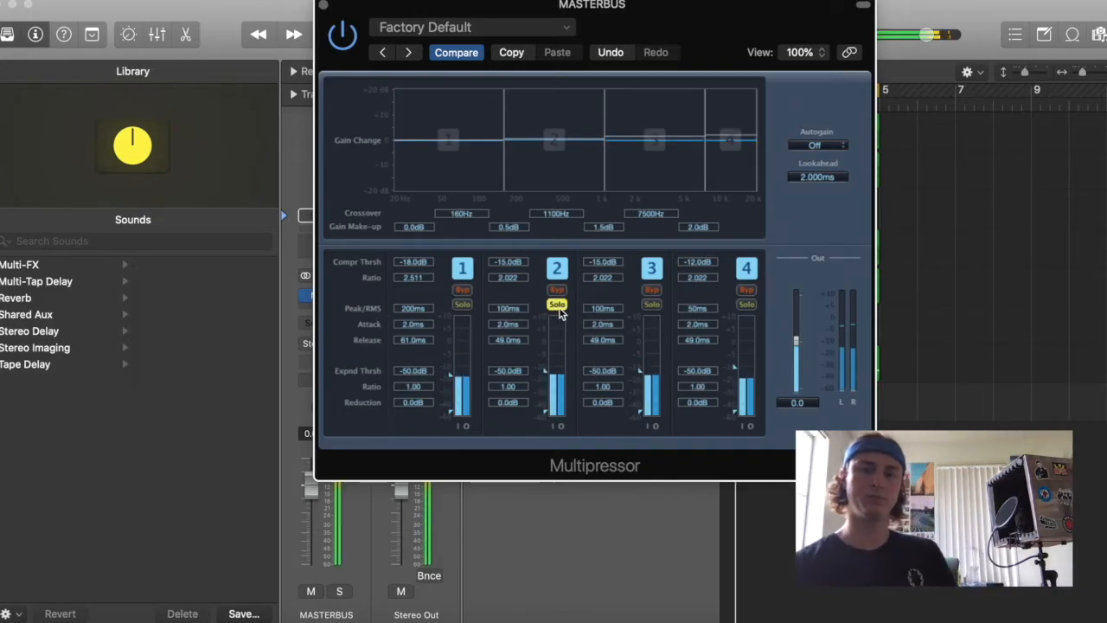
left_click(653, 305)
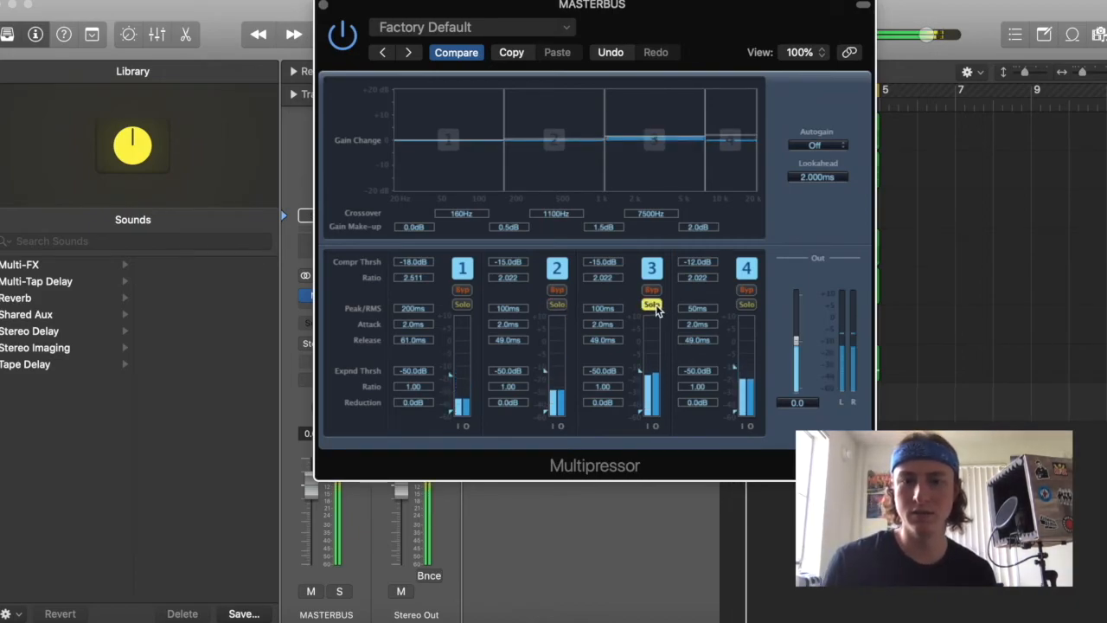
left_click(746, 305)
left_click(749, 306)
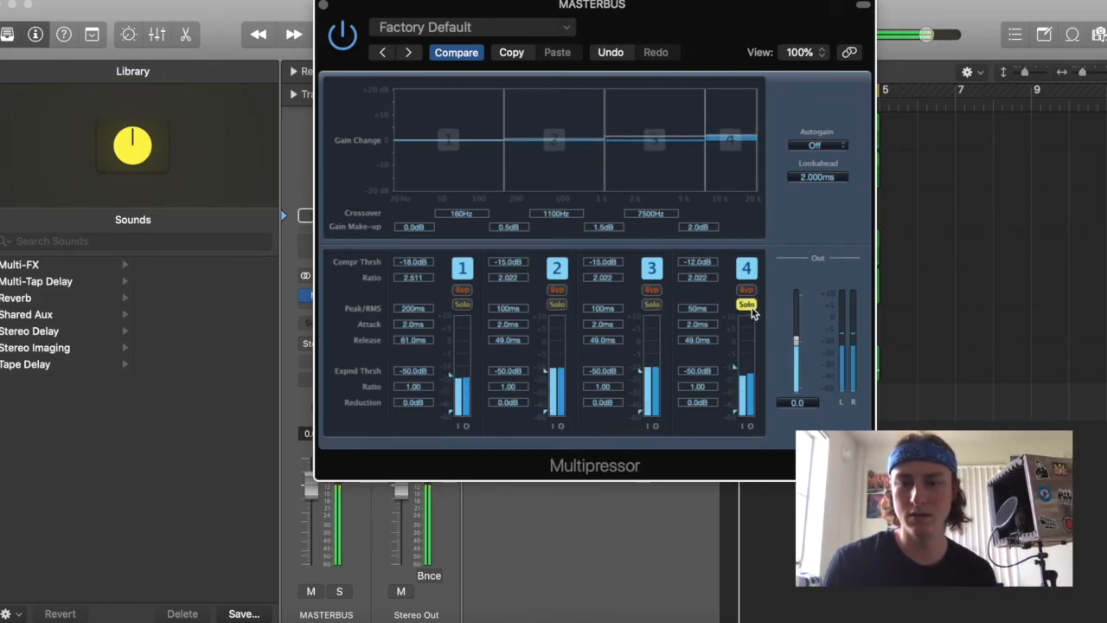
key("space")
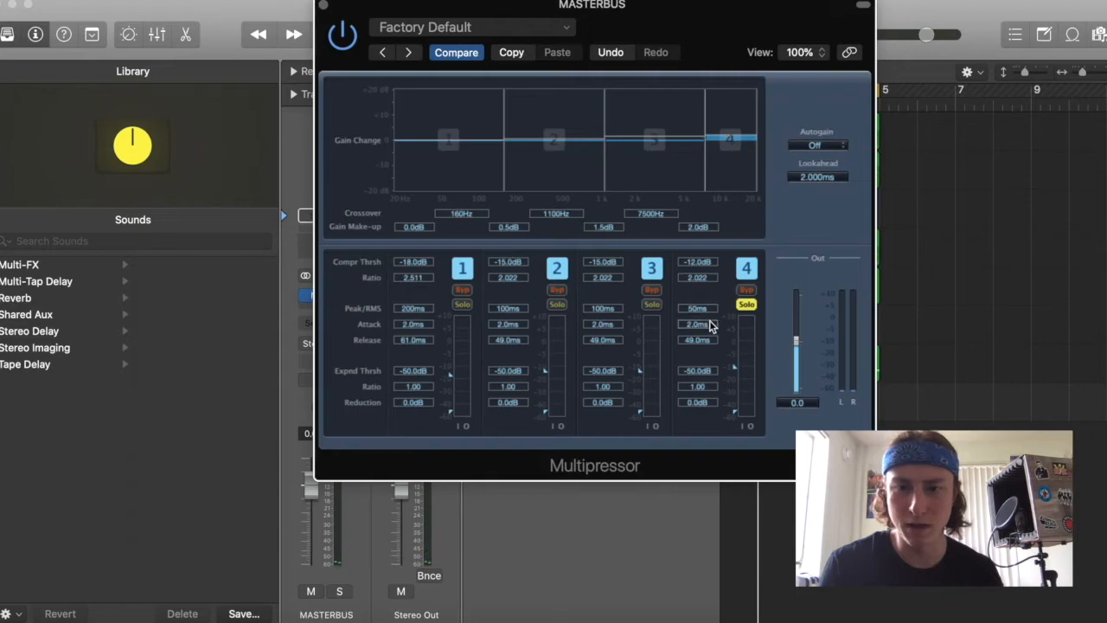
- Close the Multipressor and replace it on MASTERBUS with the stereo TDR Nova plug-in
left_click(325, 6)
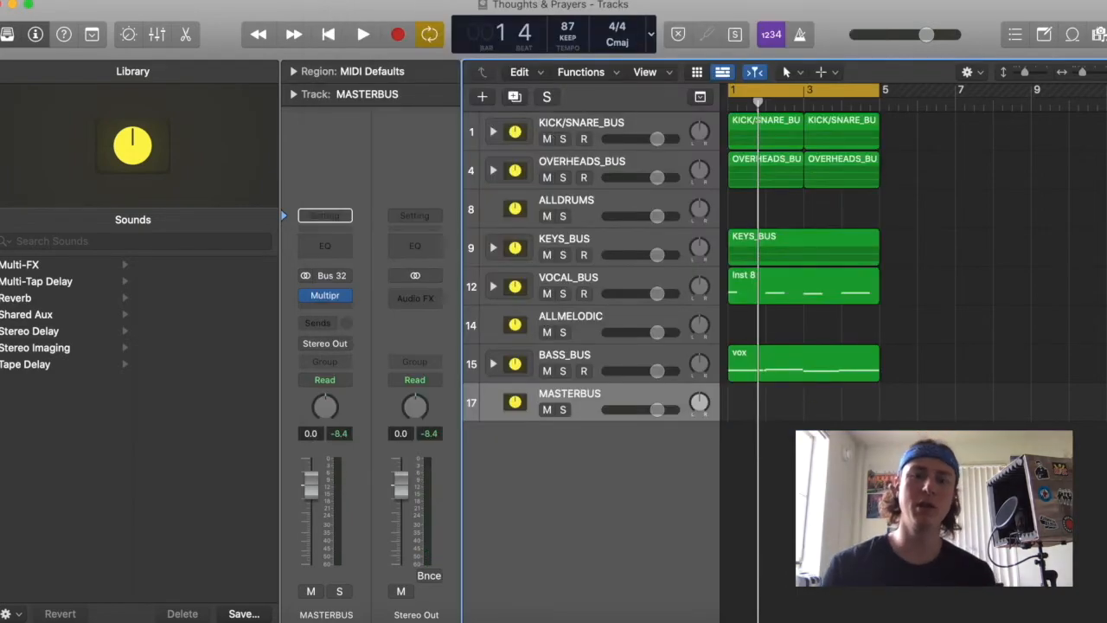
left_click(346, 295)
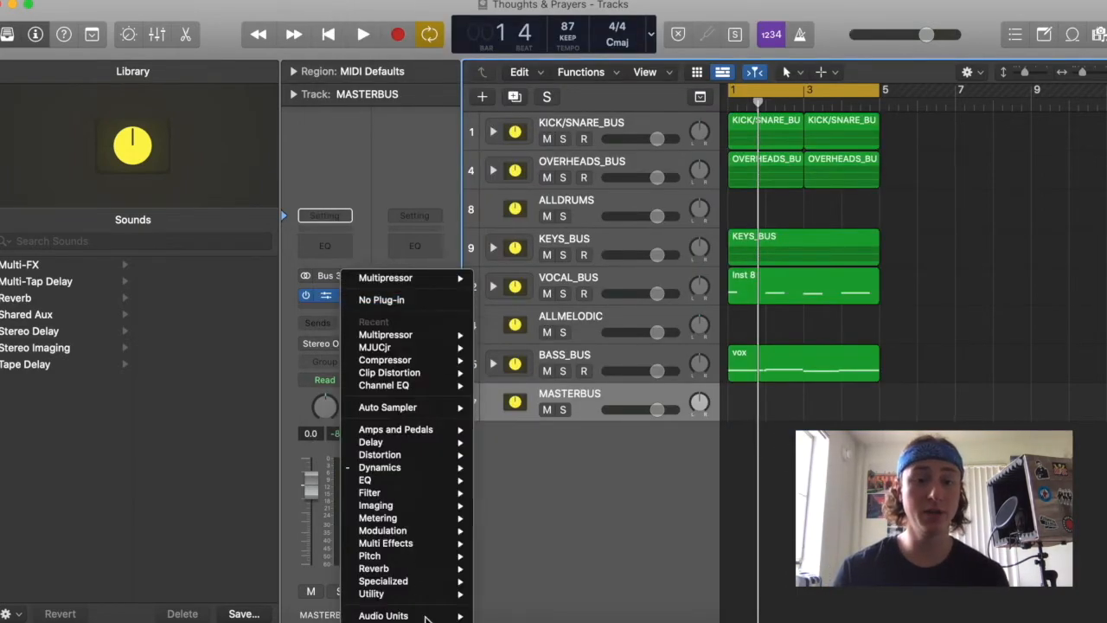
mouse_move(384, 616)
mouse_move(540, 604)
mouse_move(543, 583)
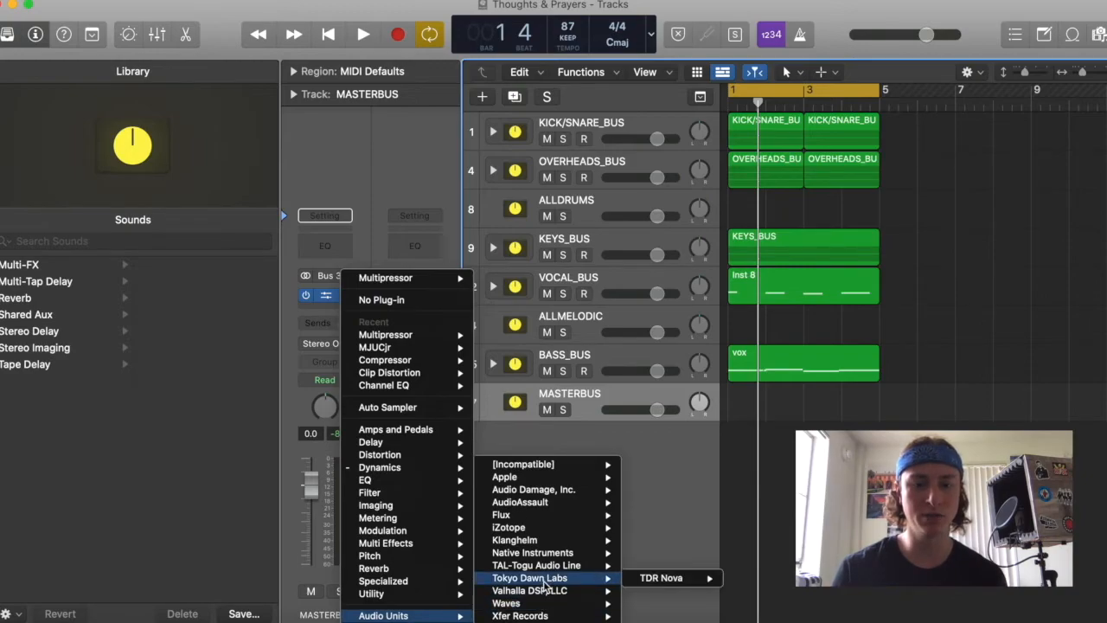
mouse_move(655, 587)
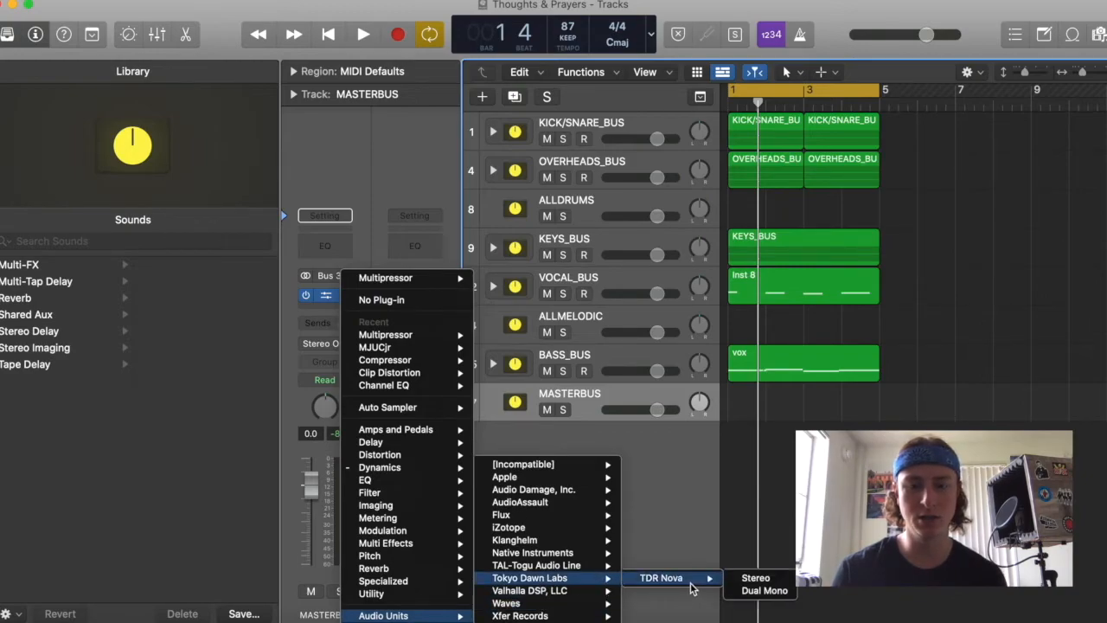
left_click(753, 579)
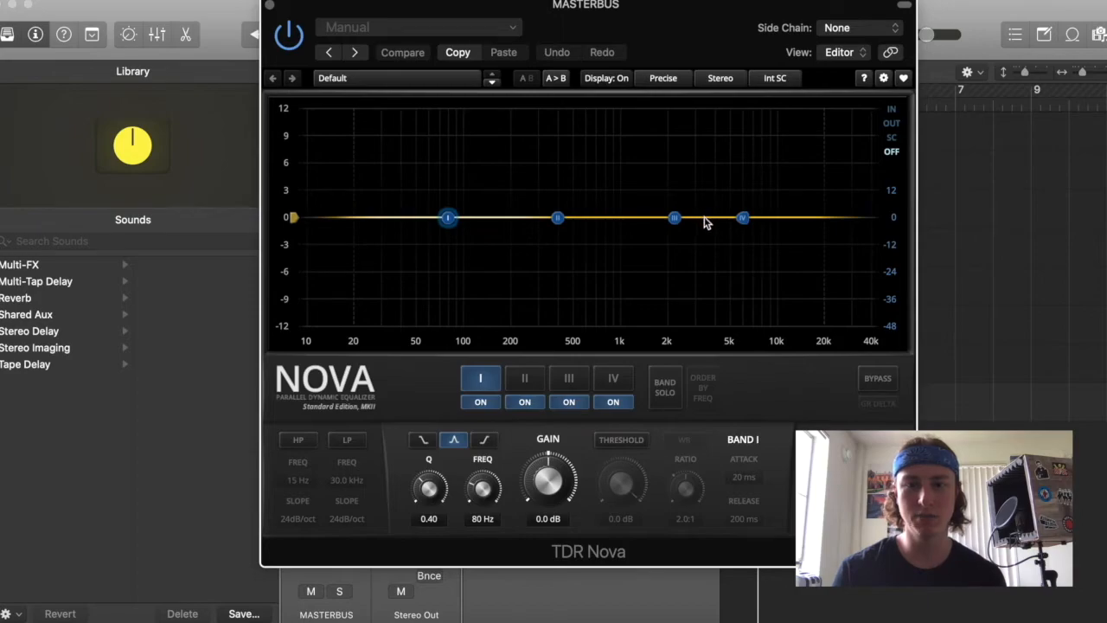
- Raise Nova's band III slightly near 2 kHz and set band IV to -0.9 dB at 6.2 kHz with a -18.9 dB threshold
left_click(526, 379)
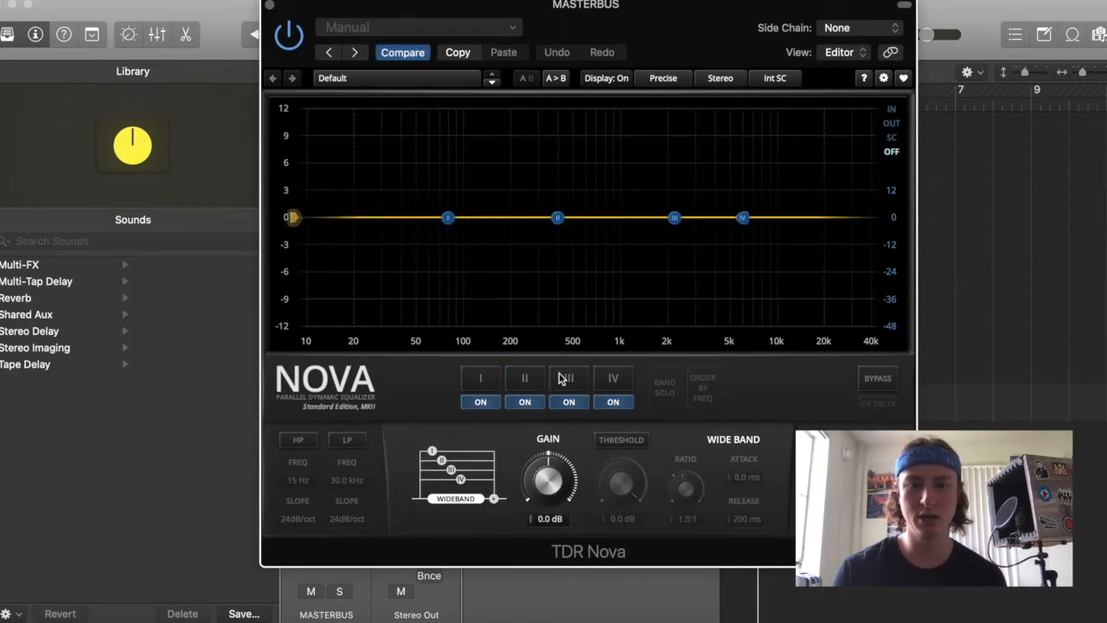
left_click(565, 378)
left_click(605, 385)
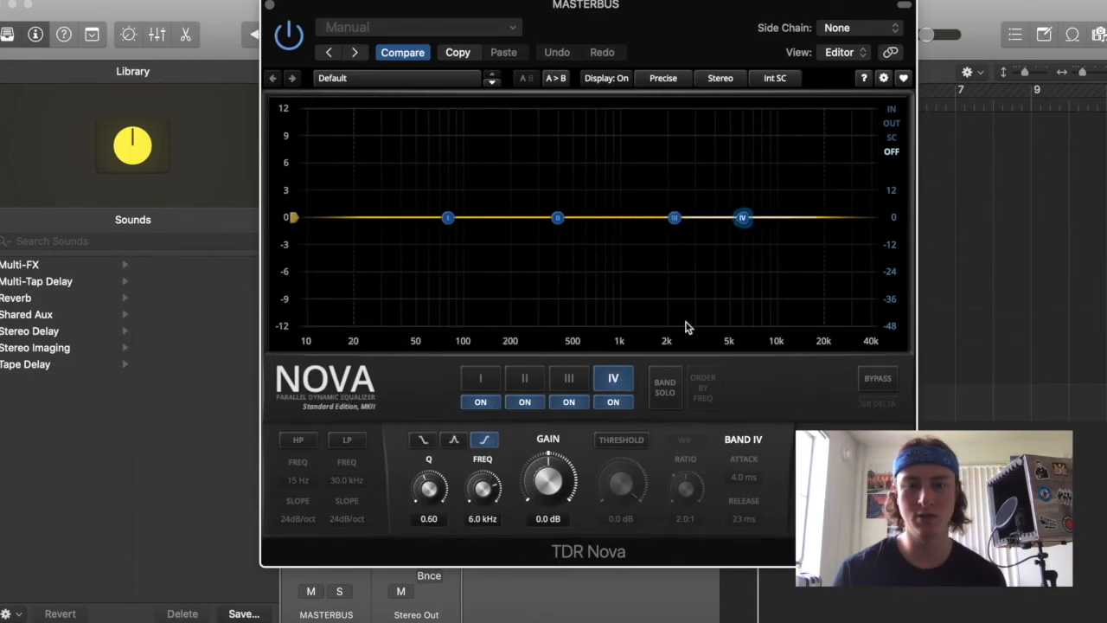
left_click_drag(743, 217, 747, 227)
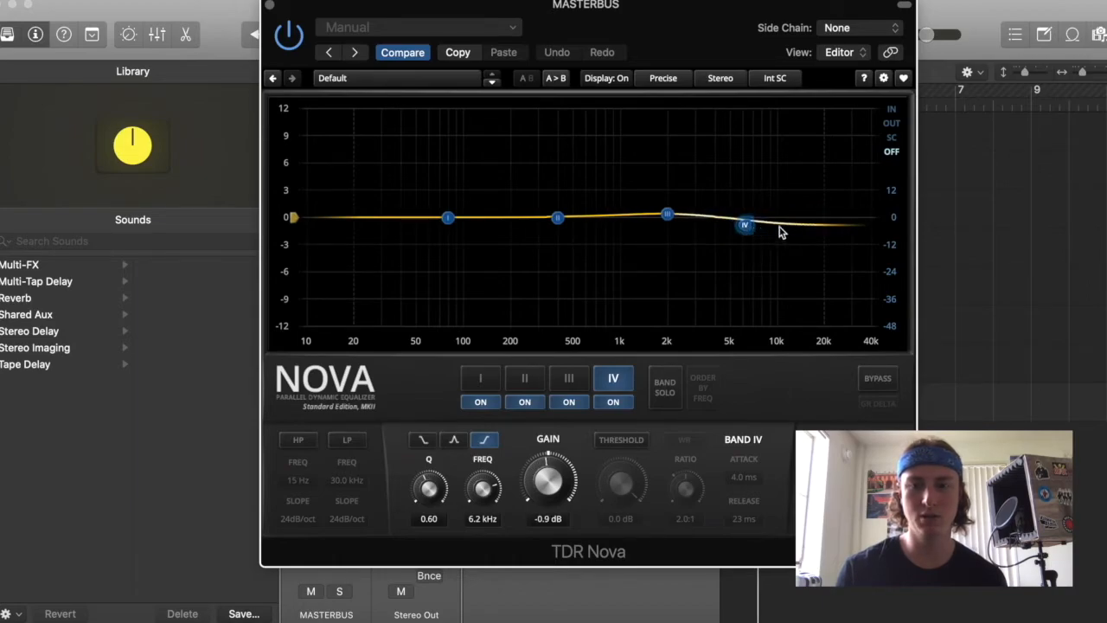
left_click(622, 440)
left_click_drag(622, 485, 624, 530)
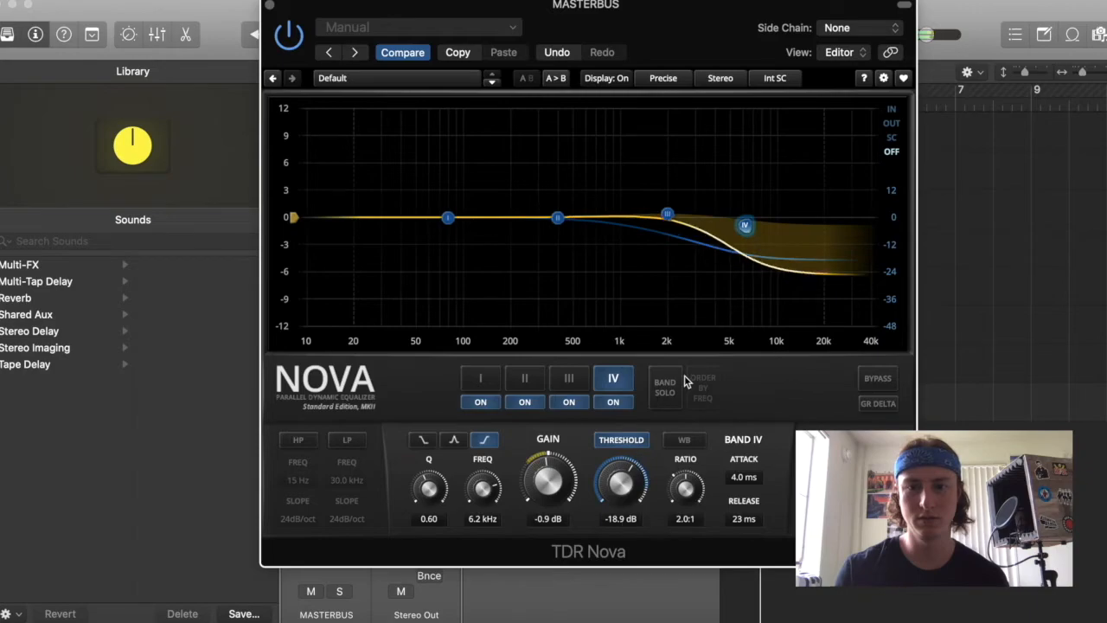
- Set Nova's band II to -0.4 dB at 519 Hz with a -14.2 dB threshold and a Q of 1.95
left_click(558, 219)
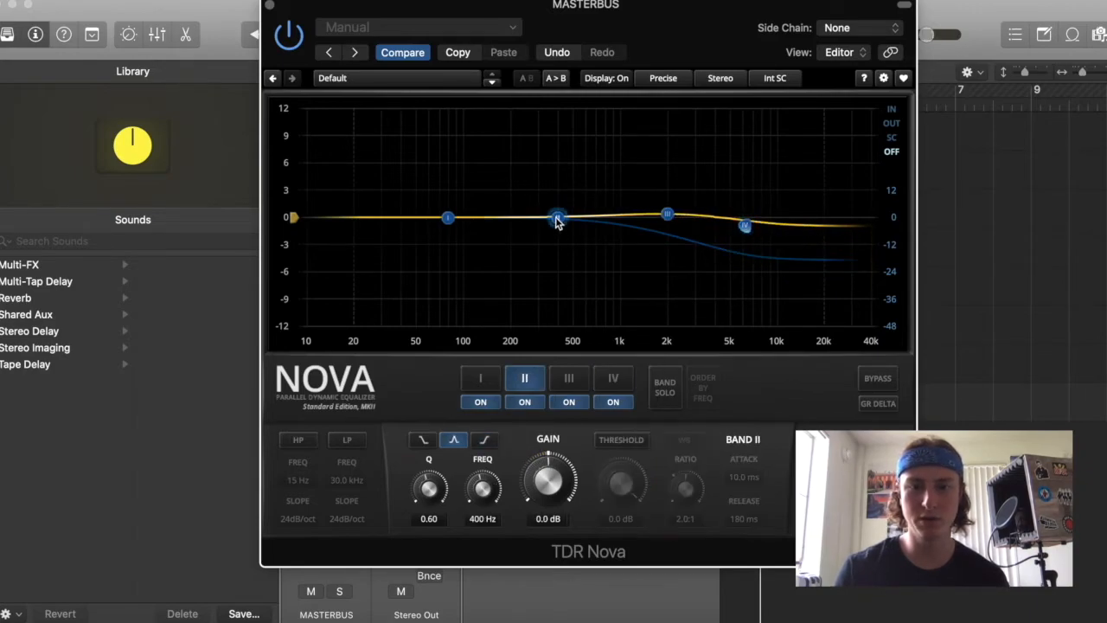
left_click_drag(575, 223, 569, 226)
double_click(570, 222)
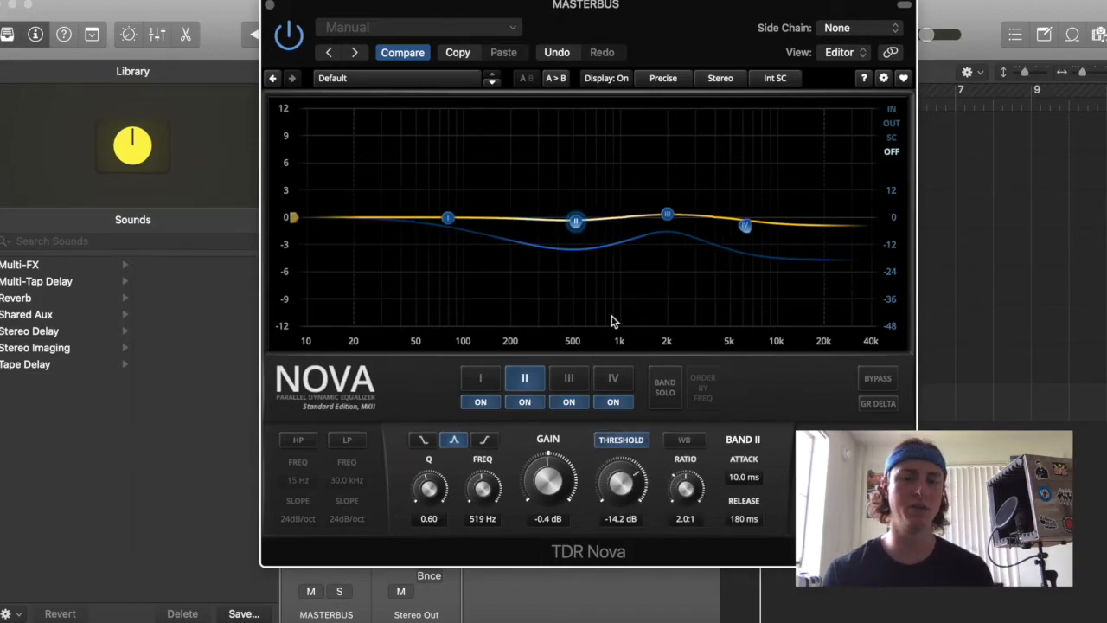
left_click_drag(429, 490, 429, 483)
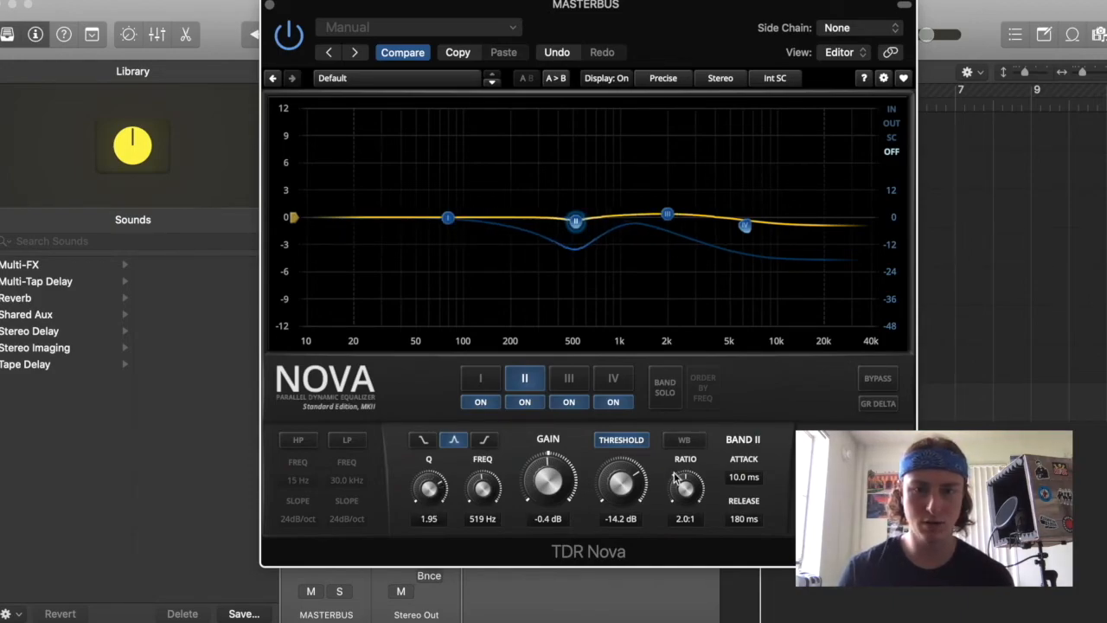